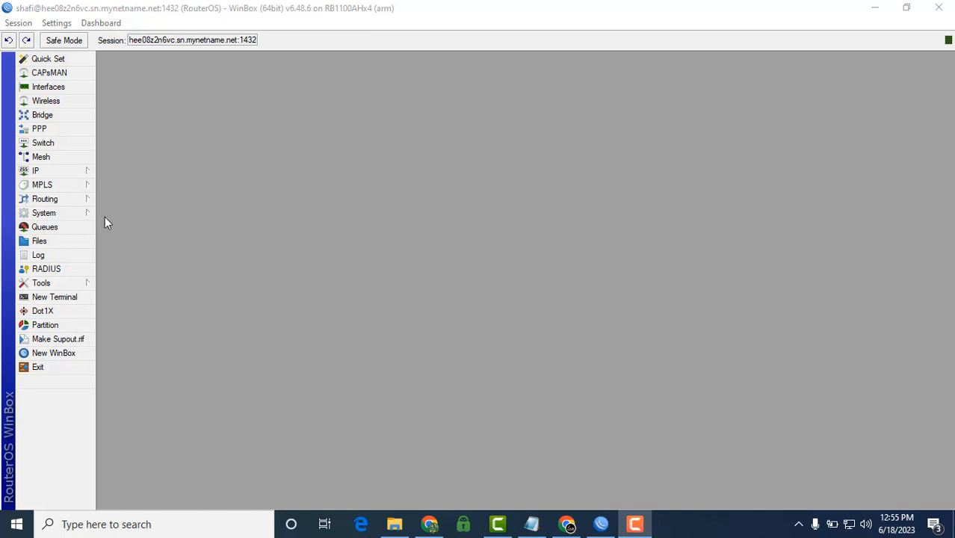
- Review the configured hotspot server in the router's Hotspot settings, and close the window
left_click(36, 172)
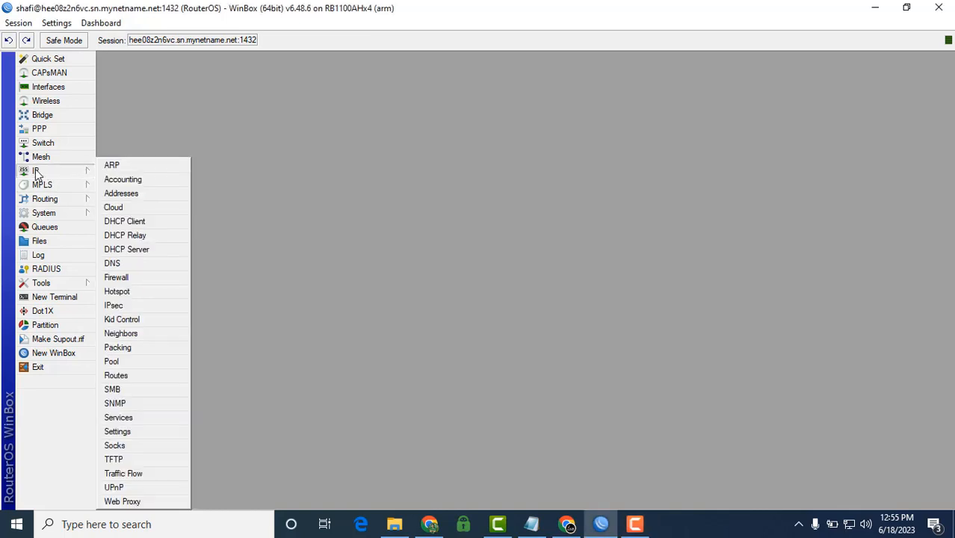
left_click(123, 292)
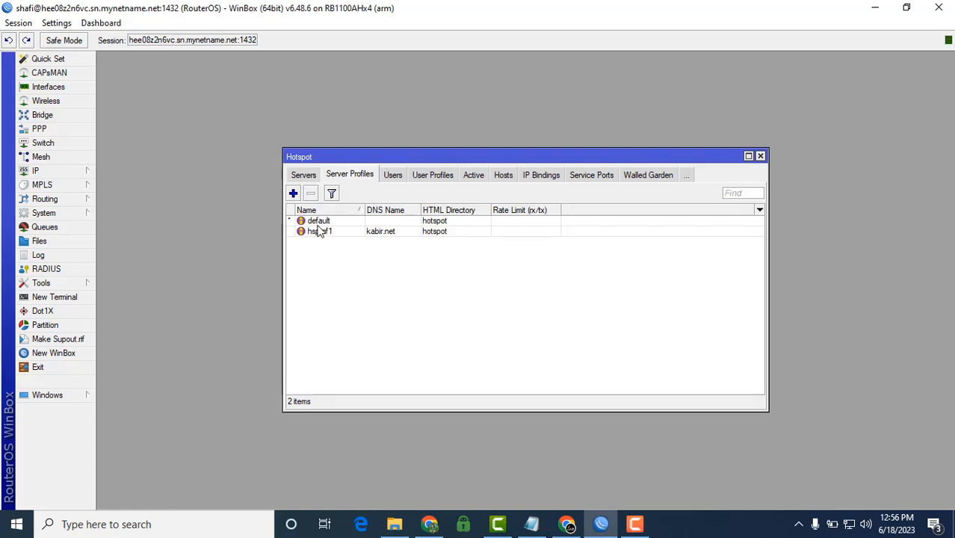
left_click(303, 175)
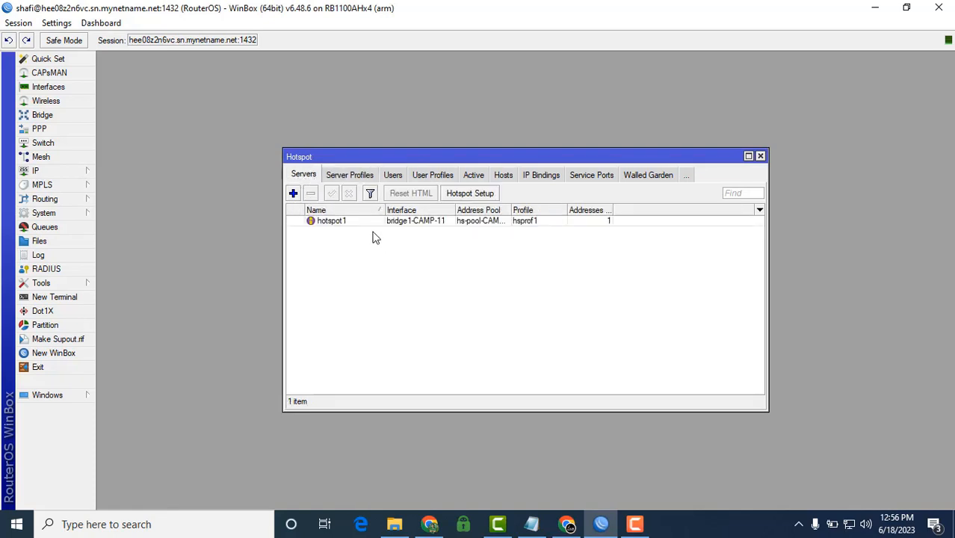
left_click(345, 224)
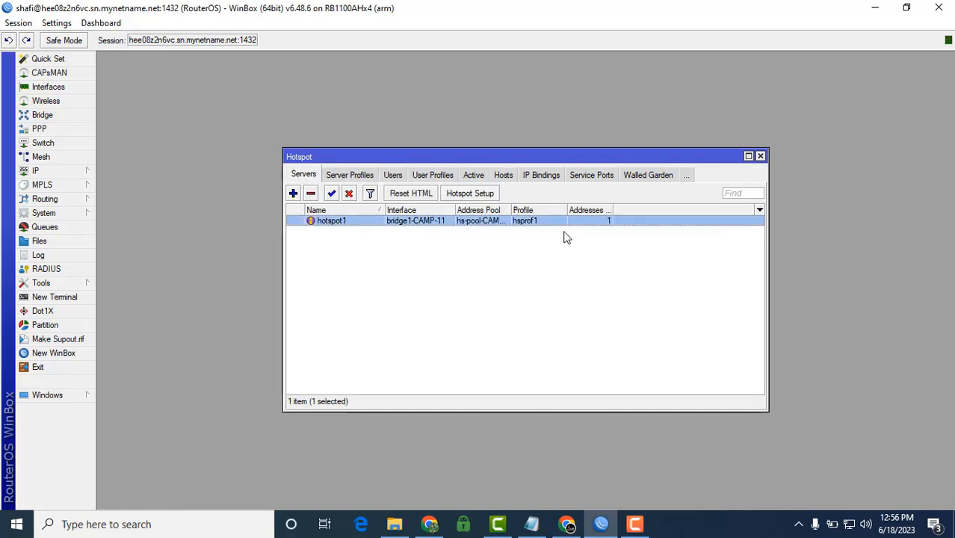
left_click(761, 155)
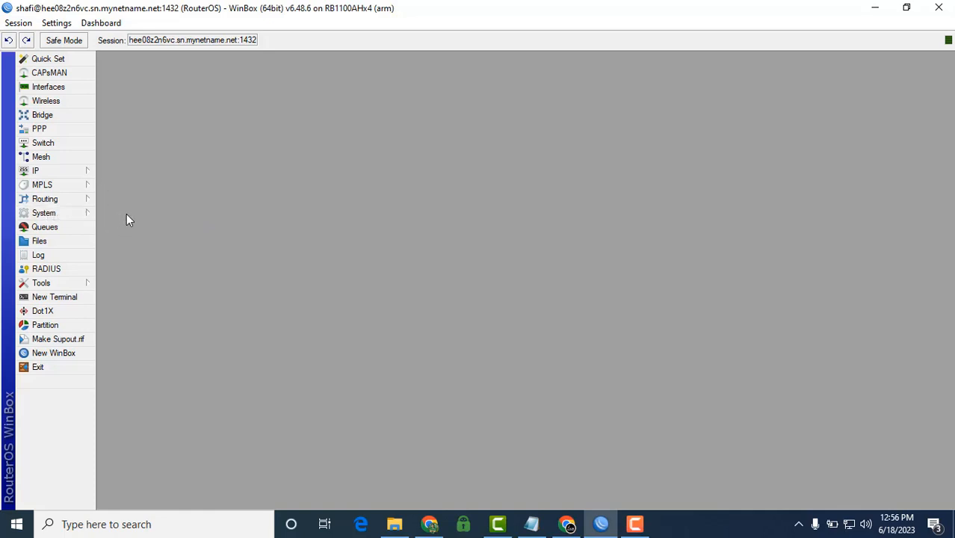
- Copy the hotspot directory from the router's file list onto the Windows desktop
left_click(38, 244)
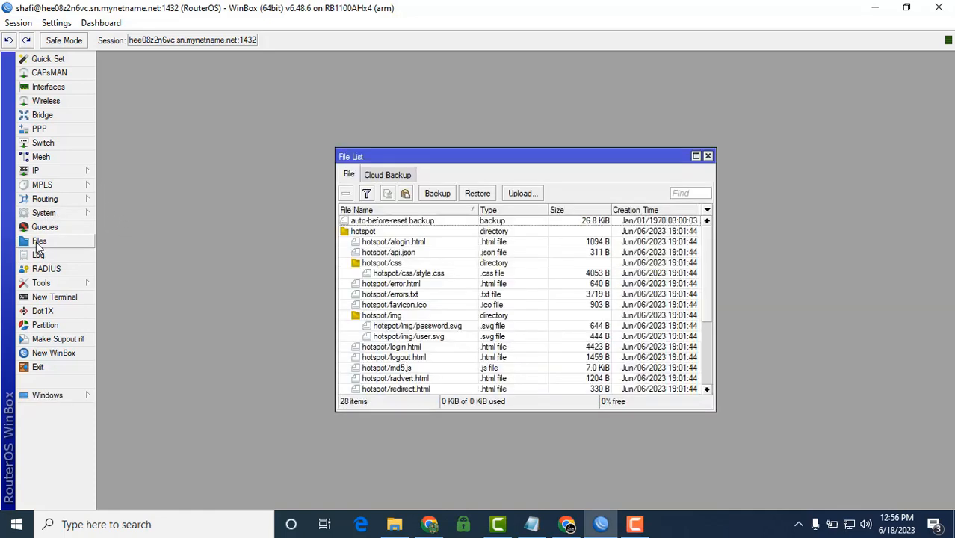
left_click(369, 234)
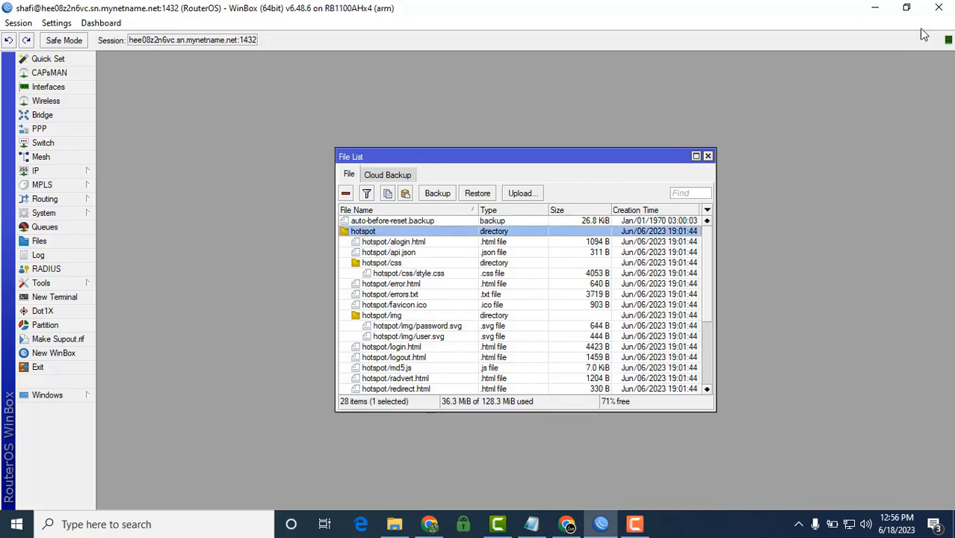
left_click(906, 7)
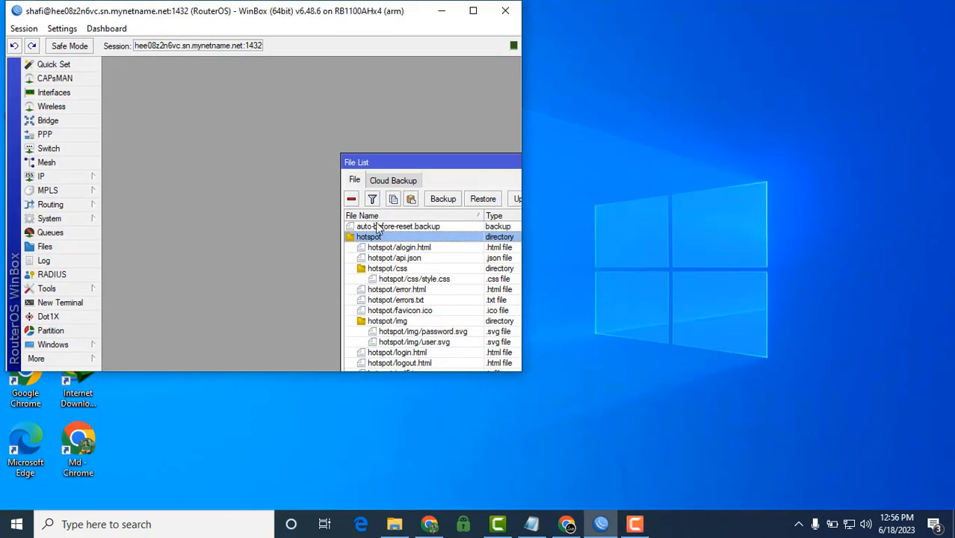
left_click_drag(368, 237, 676, 213)
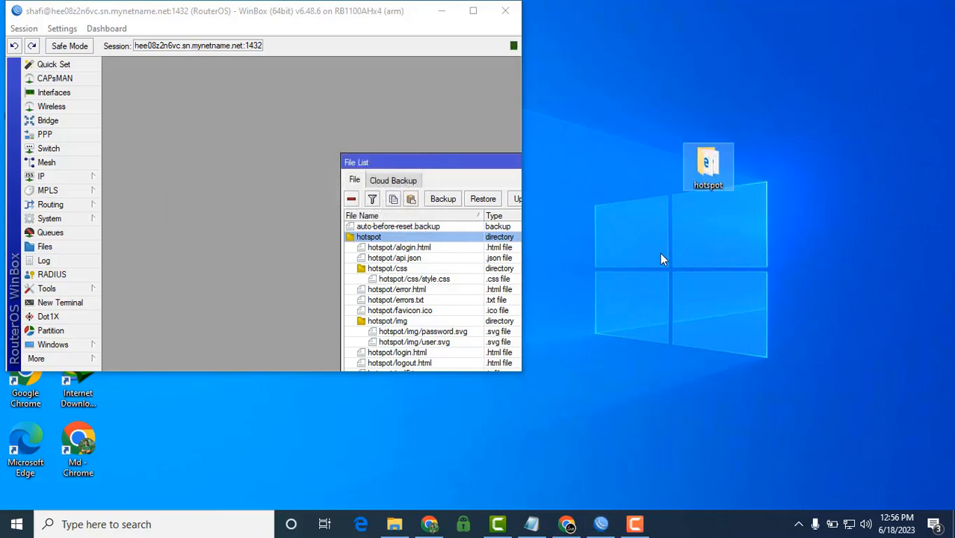
- Open the copied hotspot folder on the desktop and preview its login.html page in the browser
left_click(441, 11)
double_click(703, 164)
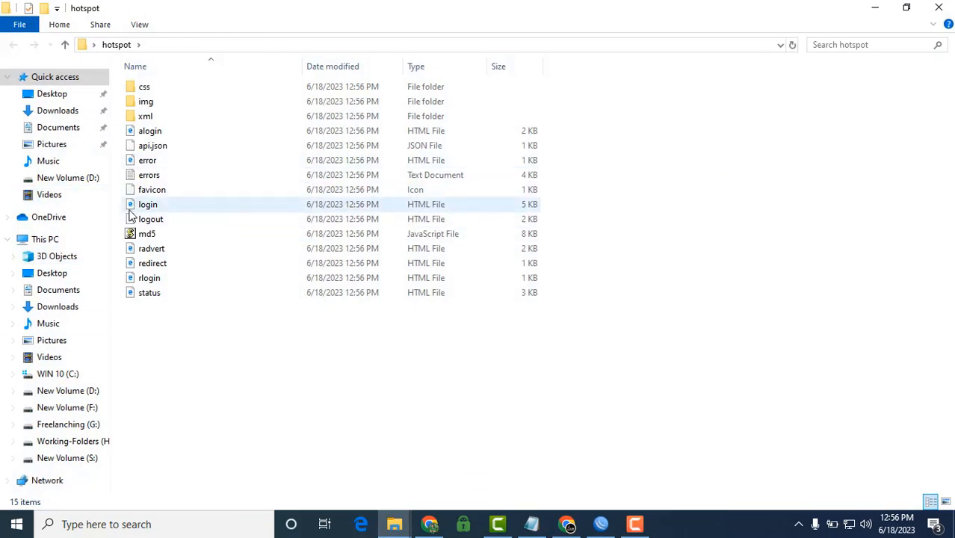
double_click(168, 203)
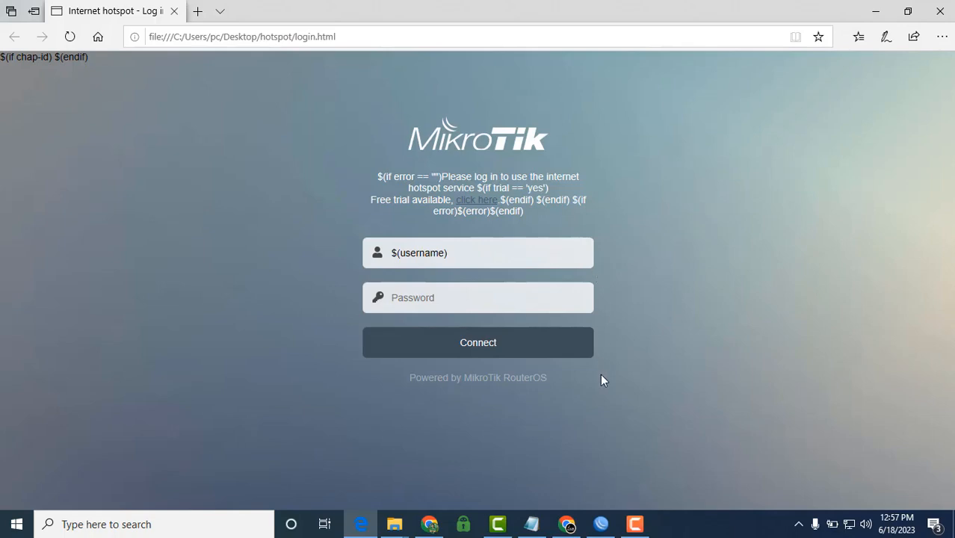
left_click(876, 11)
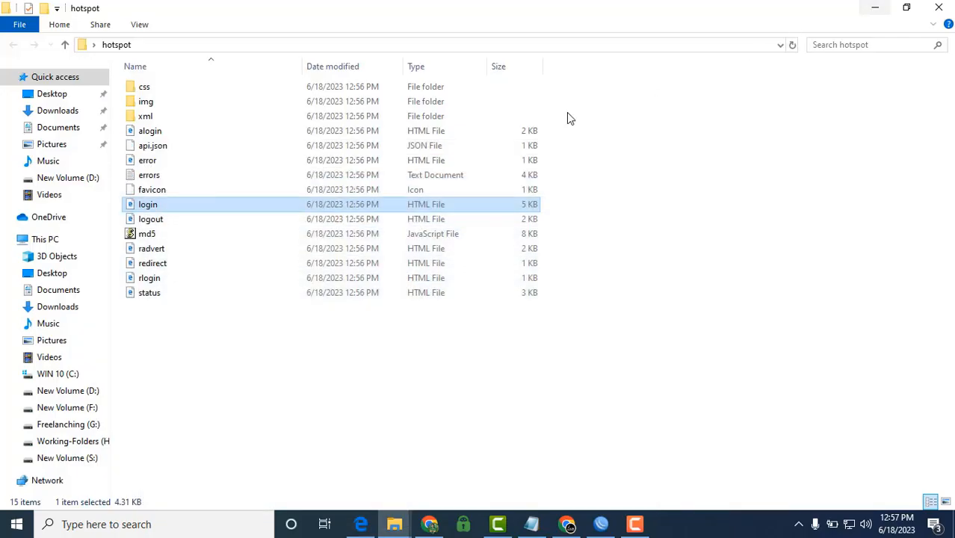
- Open the hotspot folder's login.html in Notepad++, replace the "Powered by" footer text with "Configured By SHAFI360", and save the file
right_click(162, 208)
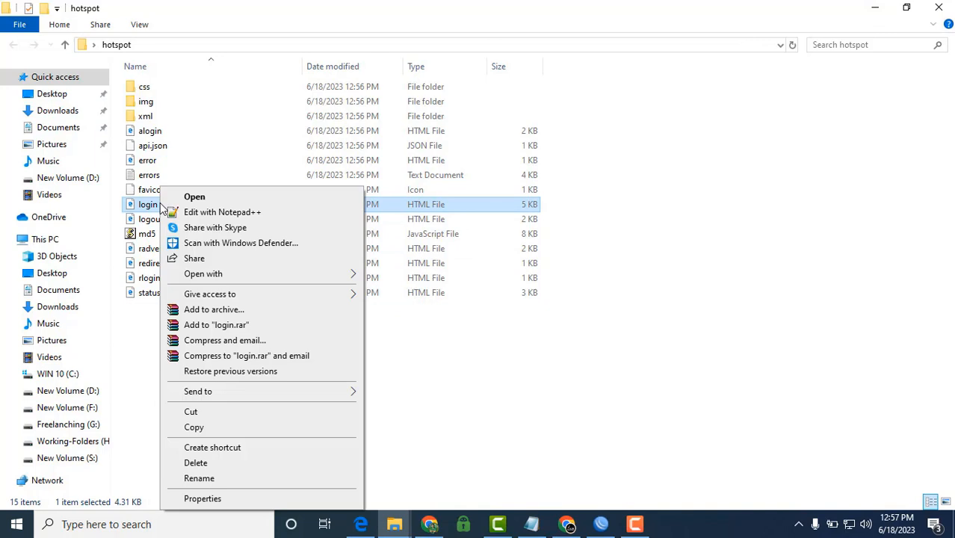
left_click(240, 215)
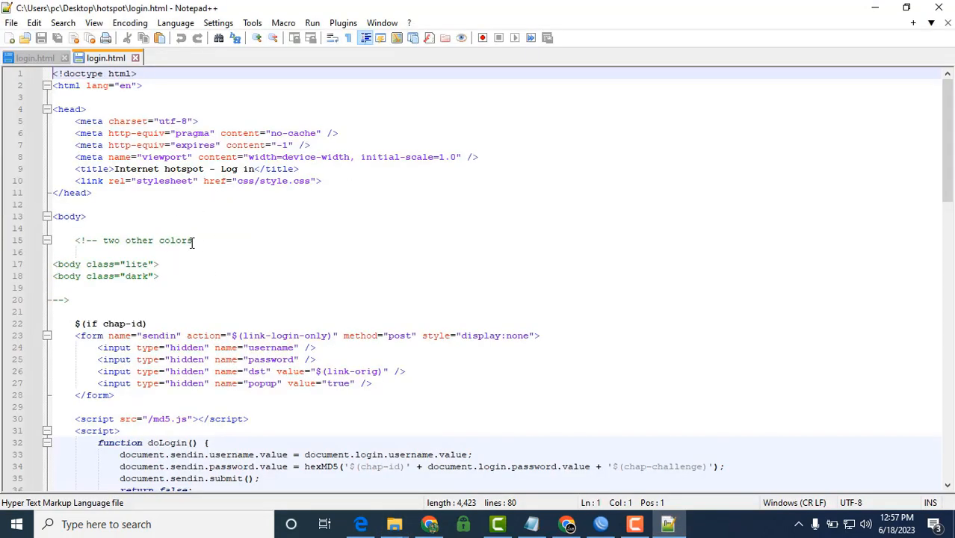
scroll(230, 334, "down", 2)
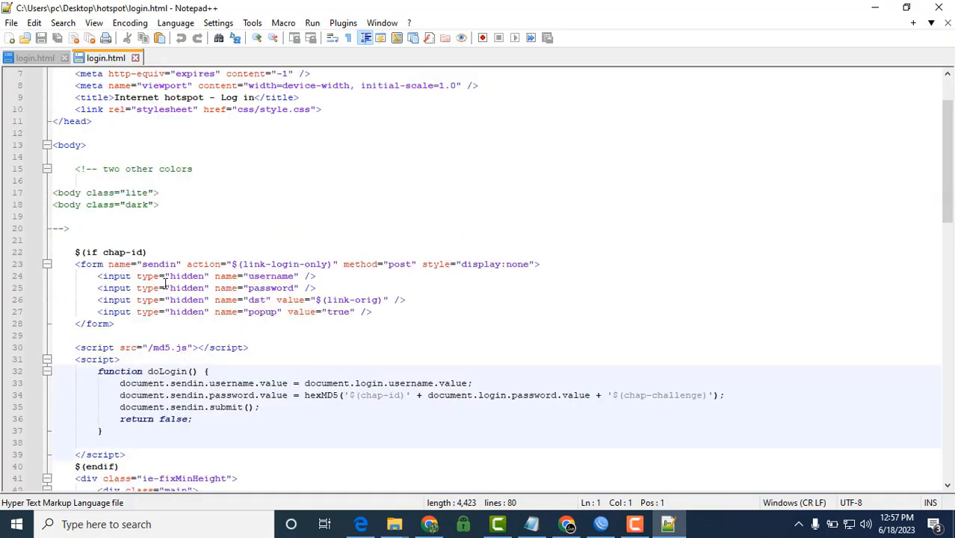
scroll(258, 353, "down", 11)
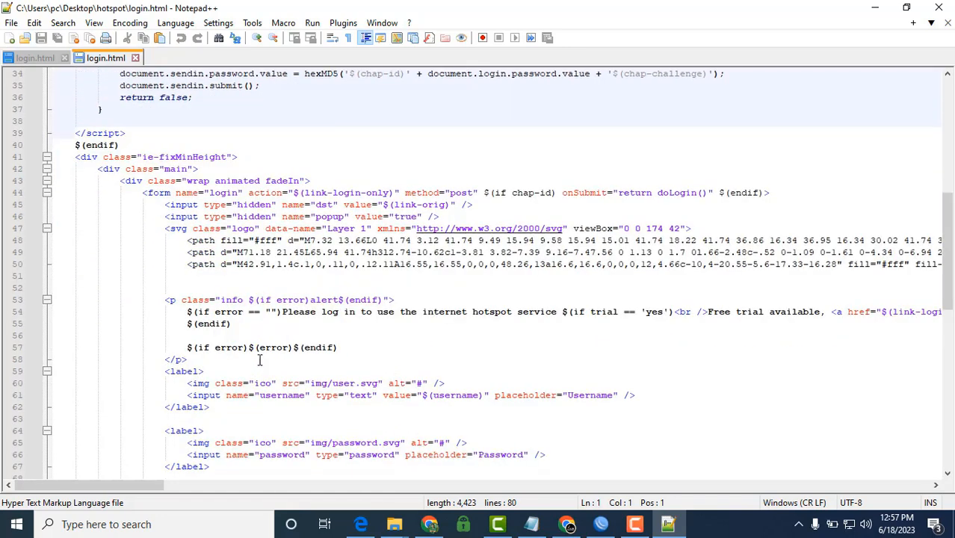
scroll(296, 295, "down", 5)
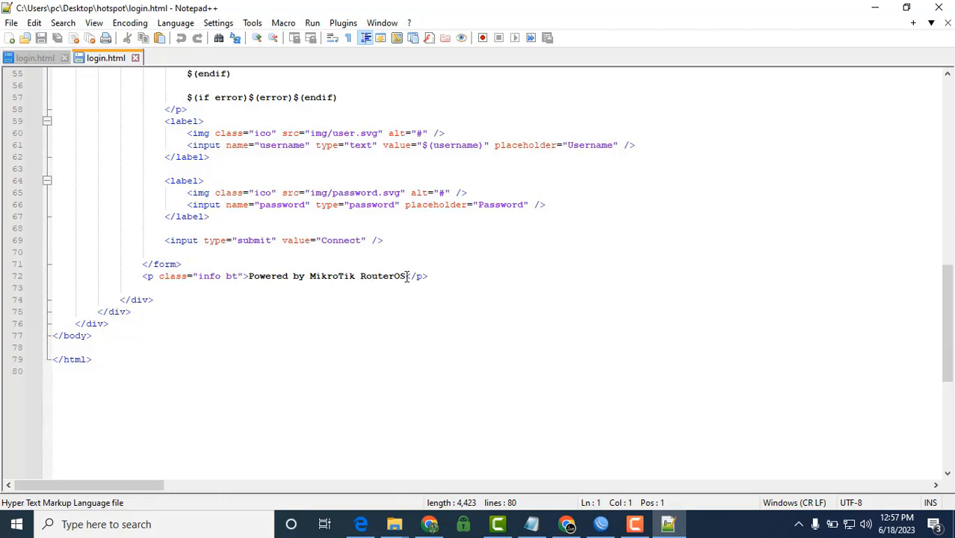
left_click_drag(405, 278, 251, 277)
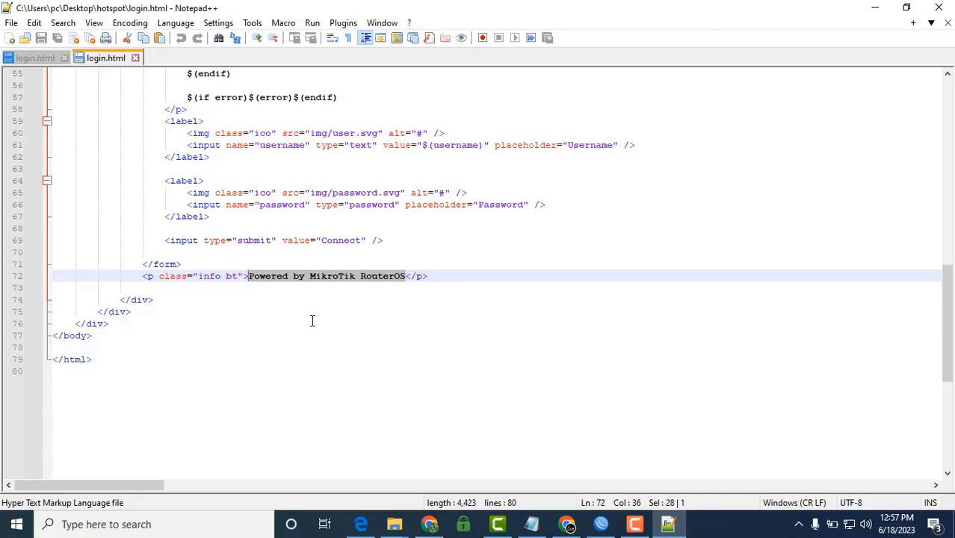
type("Conf")
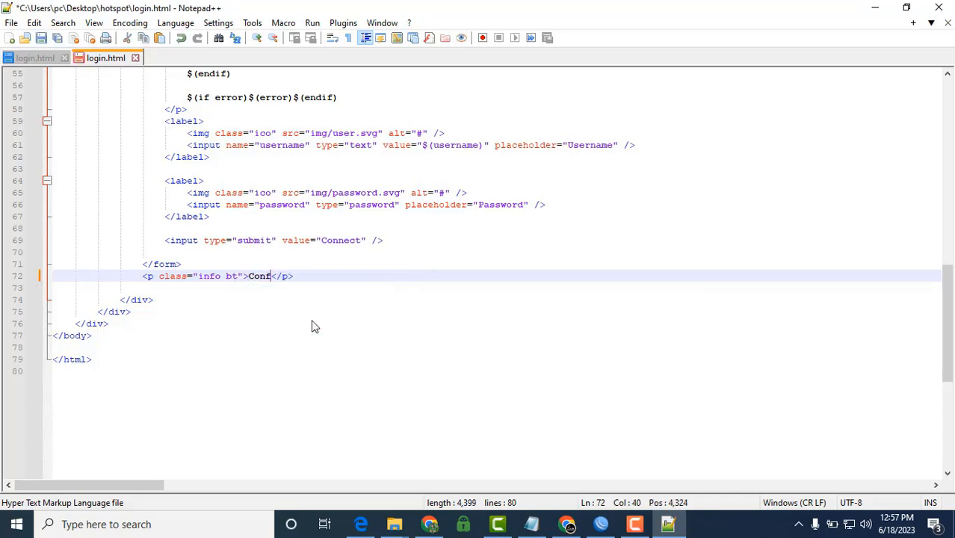
type("igured By S")
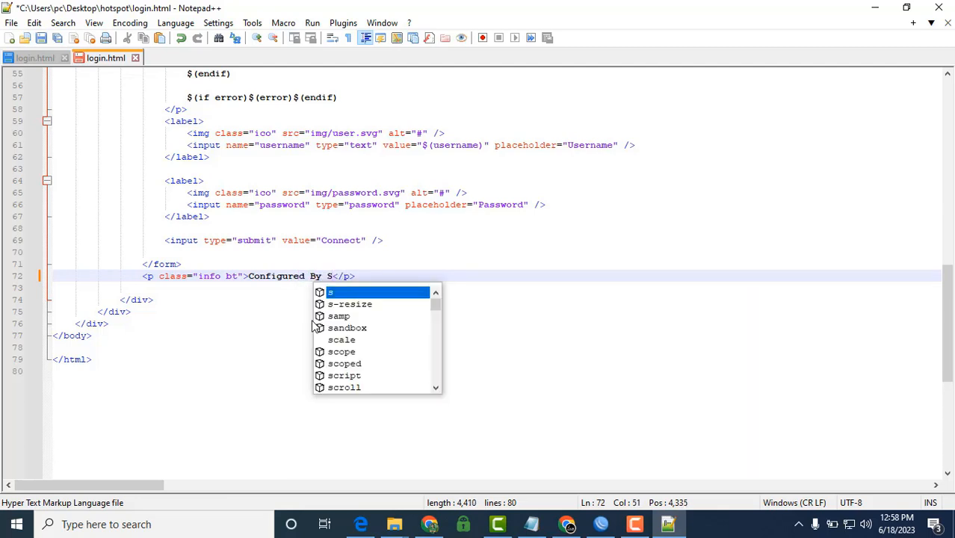
type("HA")
type("FI36")
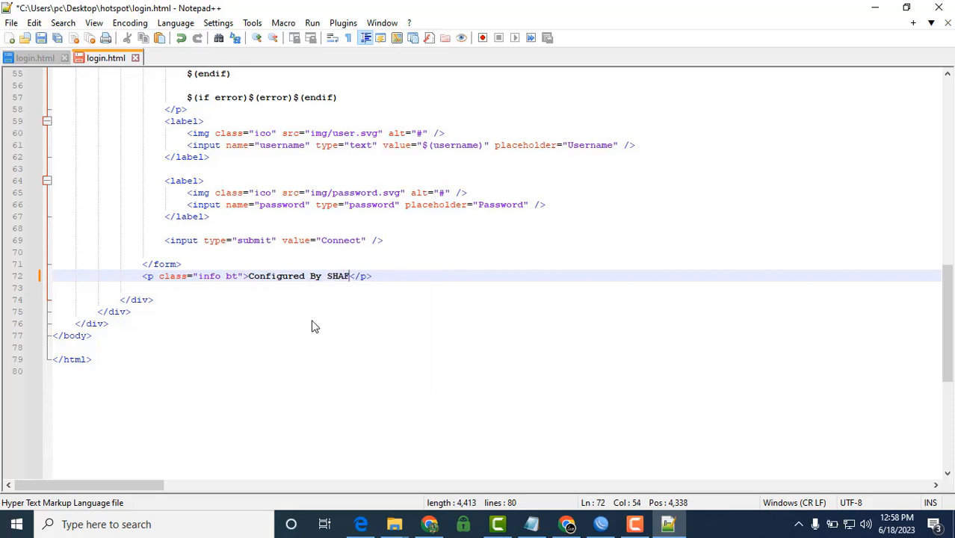
type("0")
key("ctrl+s")
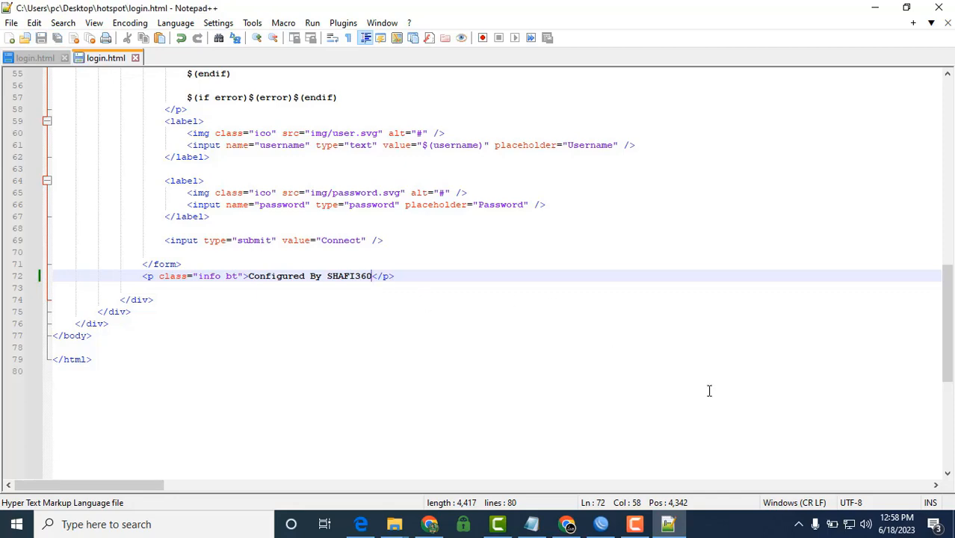
- Switch to Edge, reload the hotspot login page to check its footer, and minimise the open windows to reach the desktop
left_click(361, 524)
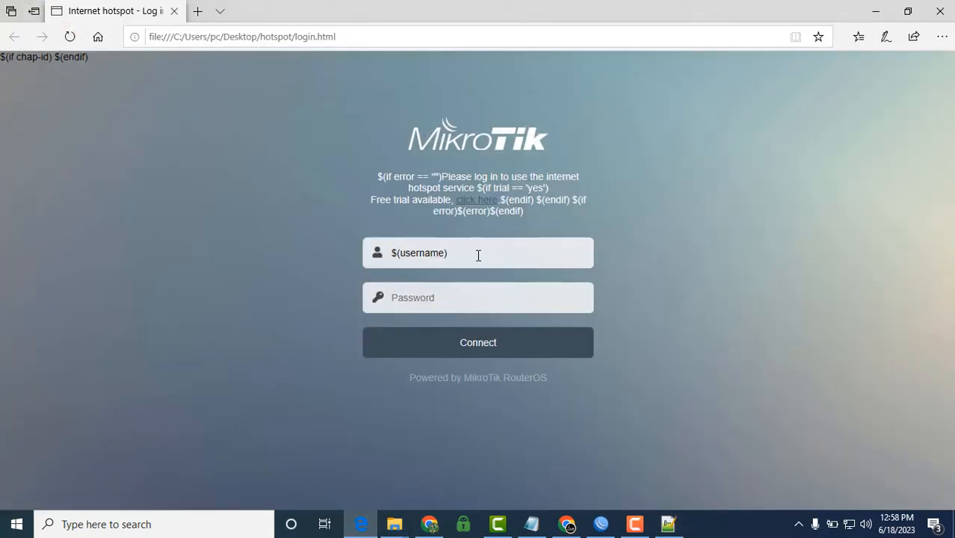
left_click(69, 37)
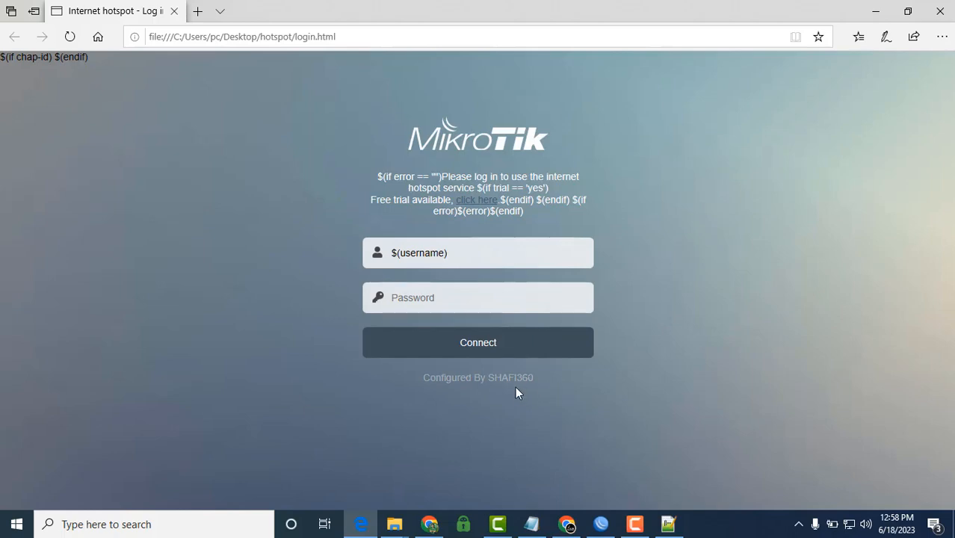
left_click(875, 11)
left_click(875, 7)
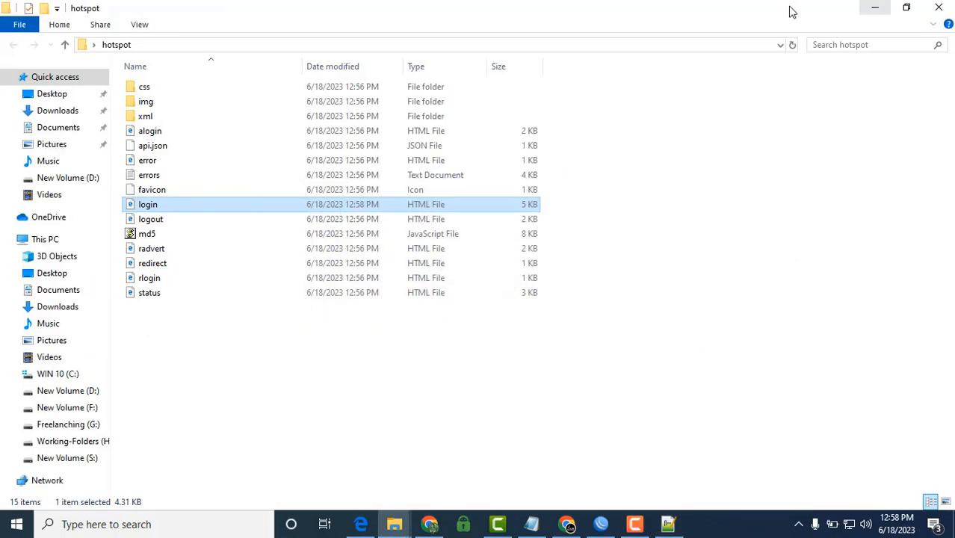
left_click(877, 9)
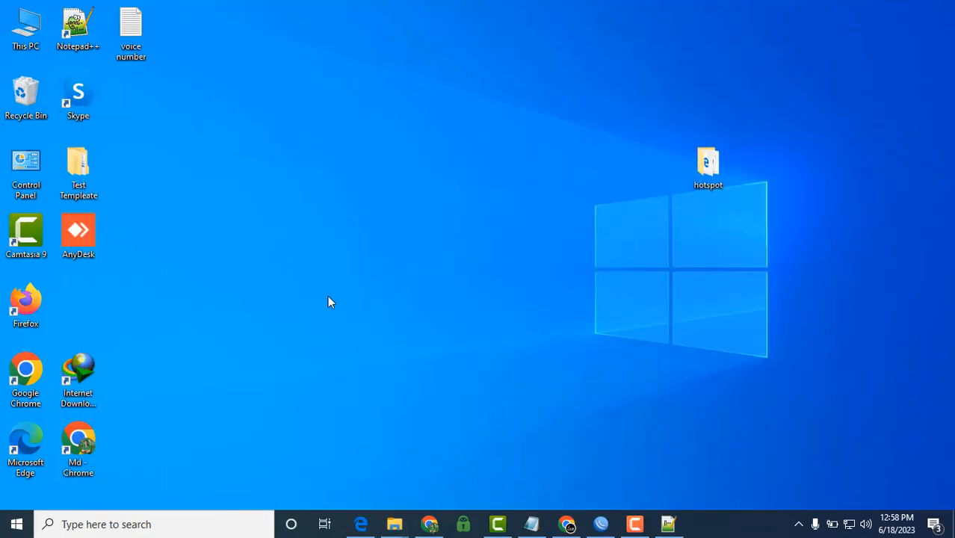
- Open the nested Test Templeate folder from the desktop and preview its login.html page in the browser
double_click(71, 166)
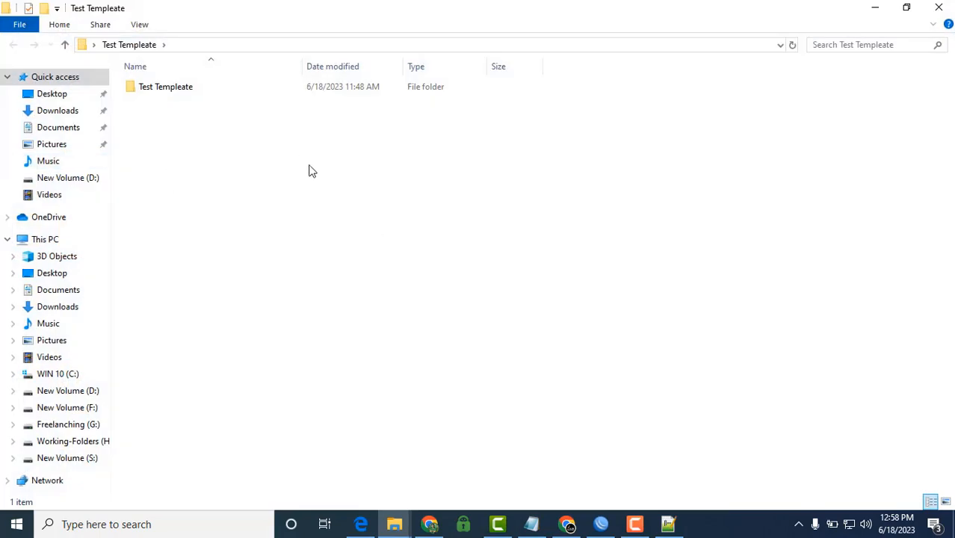
double_click(209, 88)
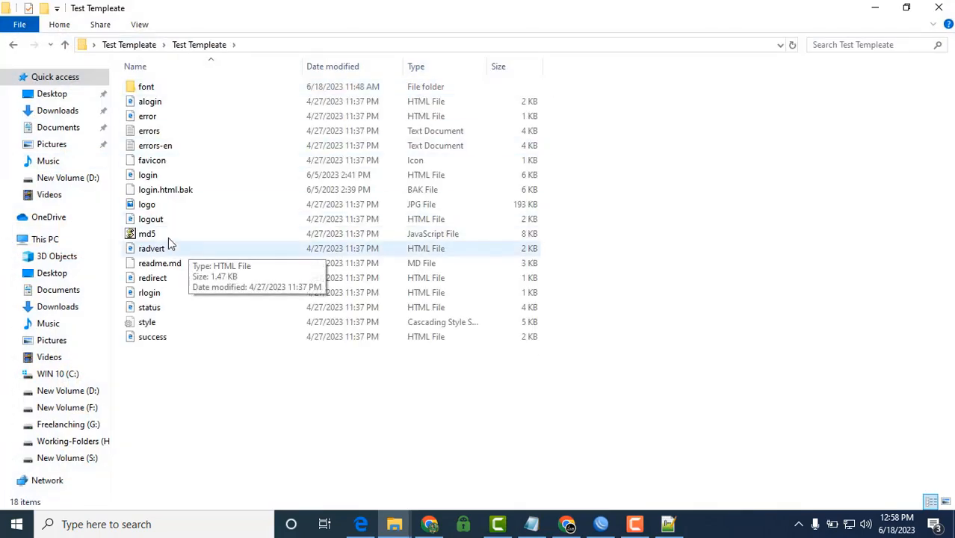
double_click(180, 176)
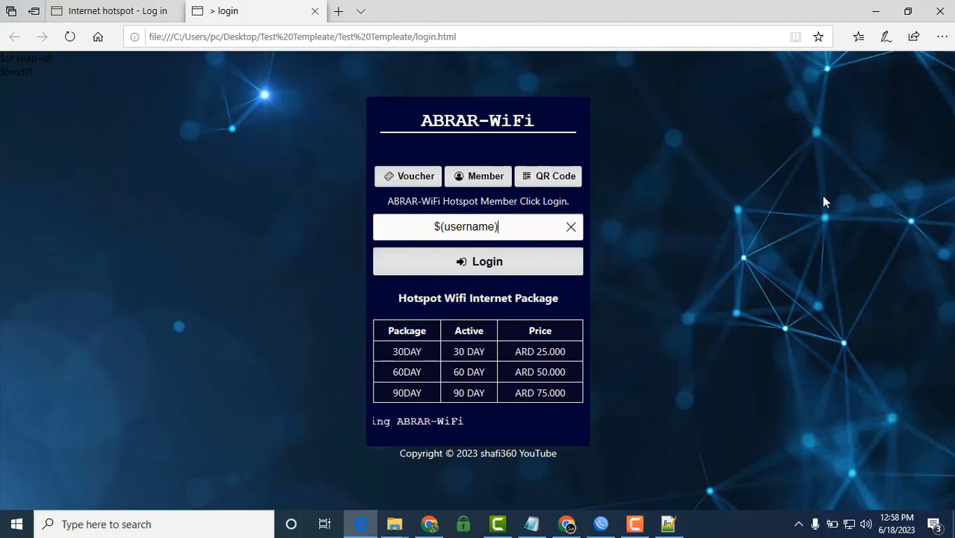
left_click(875, 11)
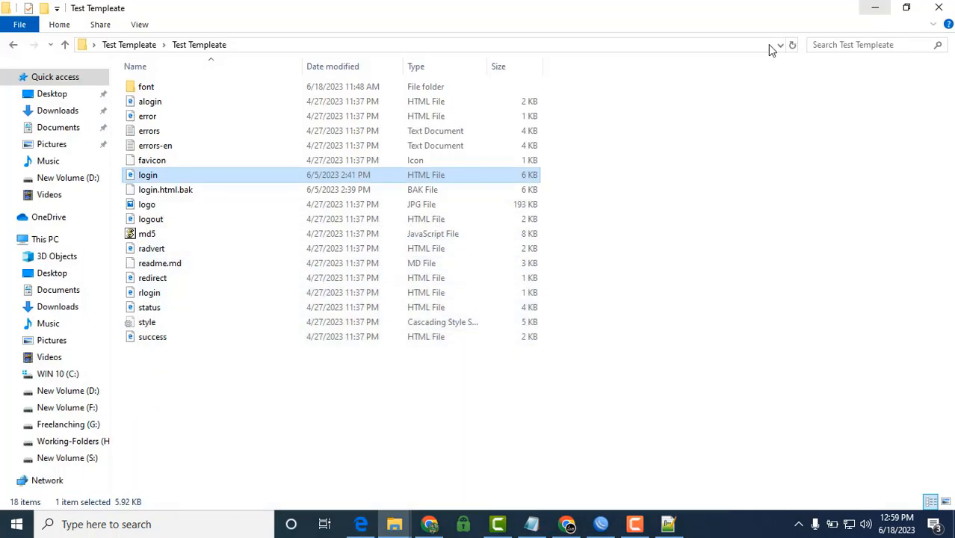
- Open the template's login.html in Notepad++, delete the 60DAY and 90DAY rows from the package table, and save the file
right_click(195, 175)
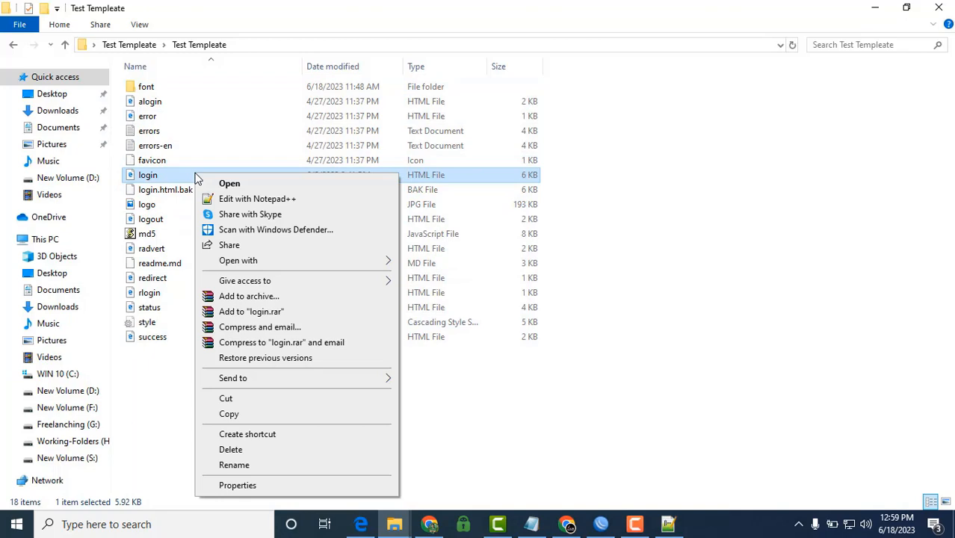
left_click(260, 199)
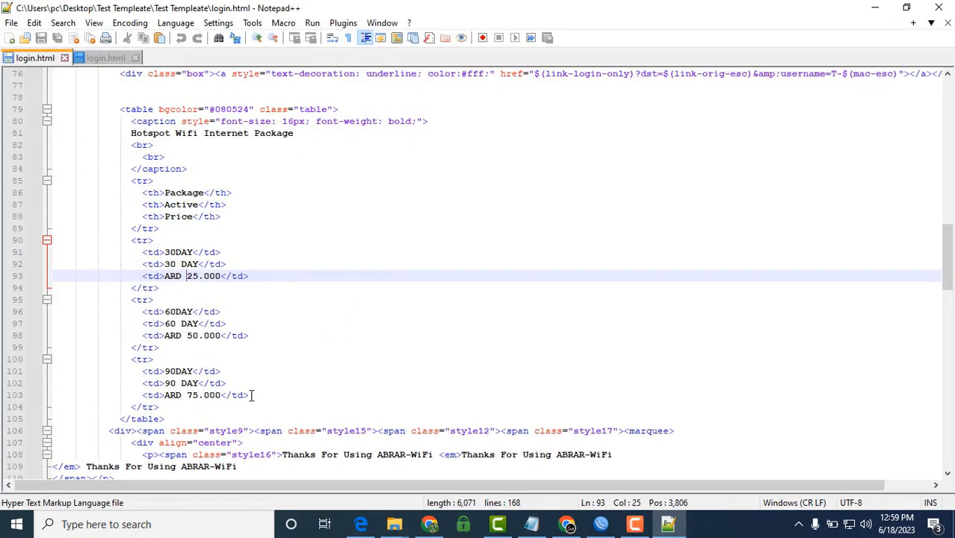
left_click_drag(252, 396, 119, 301)
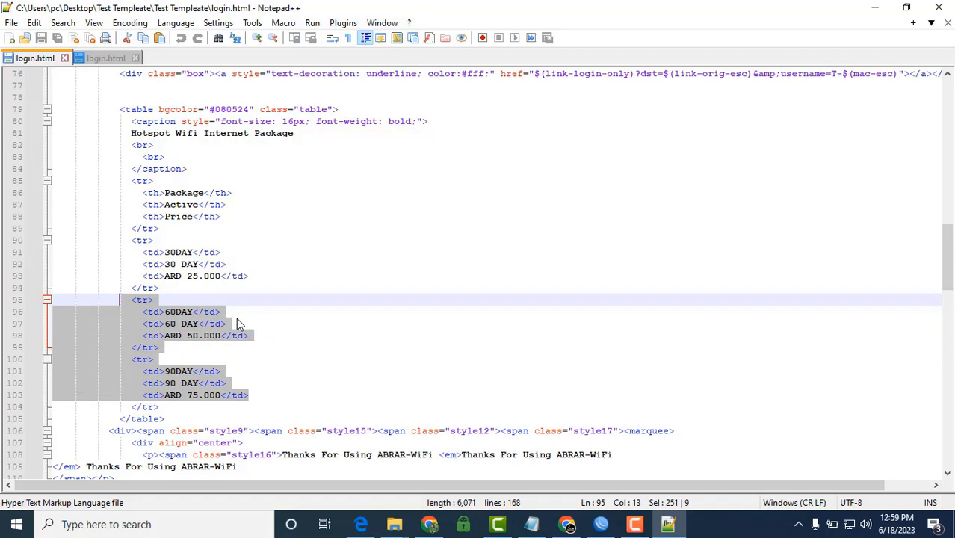
key("BackSpace")
key("BackSpace")
key("BackSpace")
key("BackSpace")
key("BackSpace")
key("BackSpace")
key("BackSpace")
key("BackSpace")
key("BackSpace")
key("BackSpace")
key("BackSpace")
key("BackSpace")
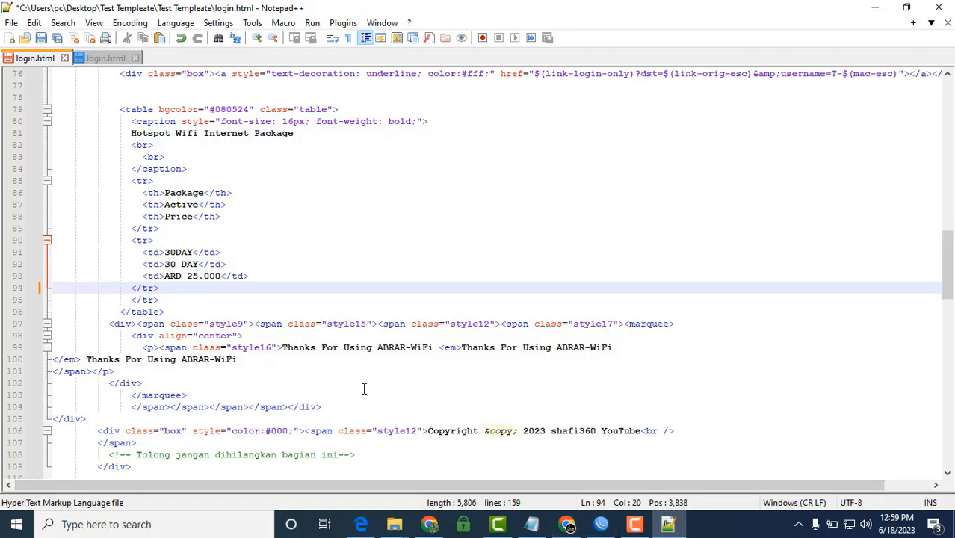
key("ctrl+s")
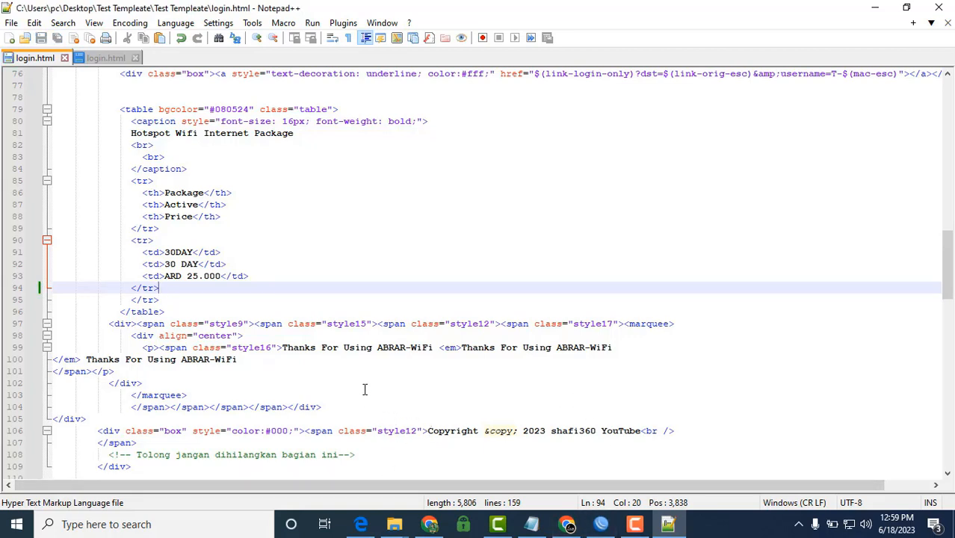
- Switch to Edge, reload the template's login page to check its package table, and return to Notepad++
left_click(360, 524)
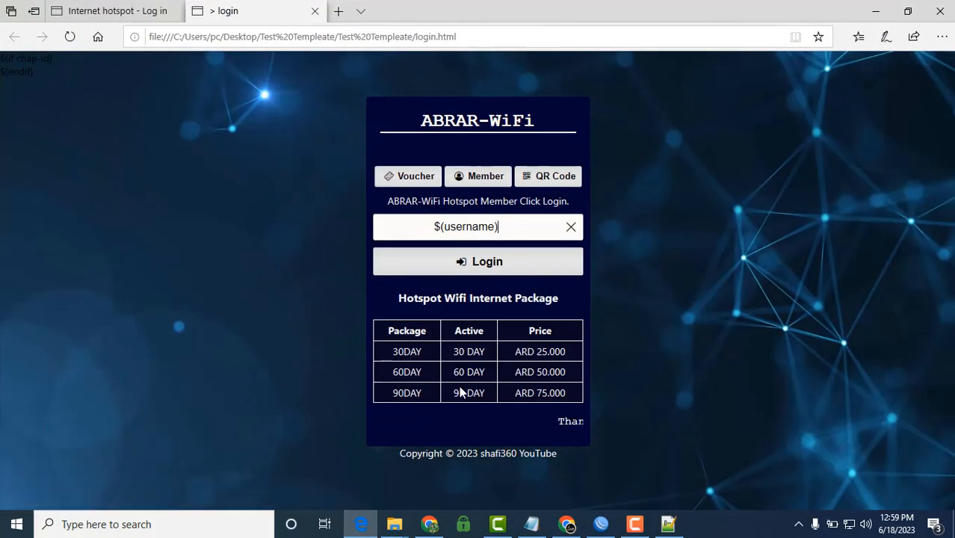
left_click(71, 38)
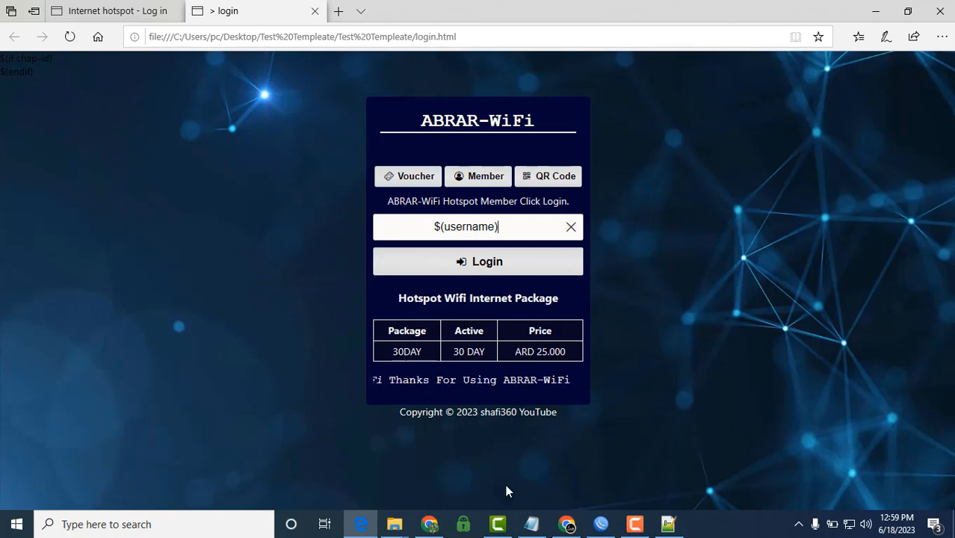
left_click(667, 524)
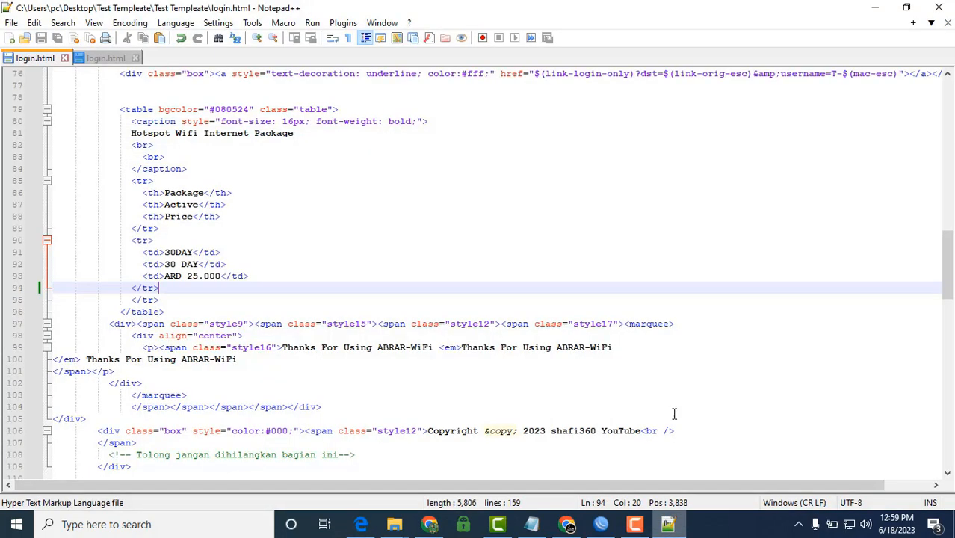
- Change the 30DAY package's price in the table to QR 35.000 and save login.html
left_click(181, 276)
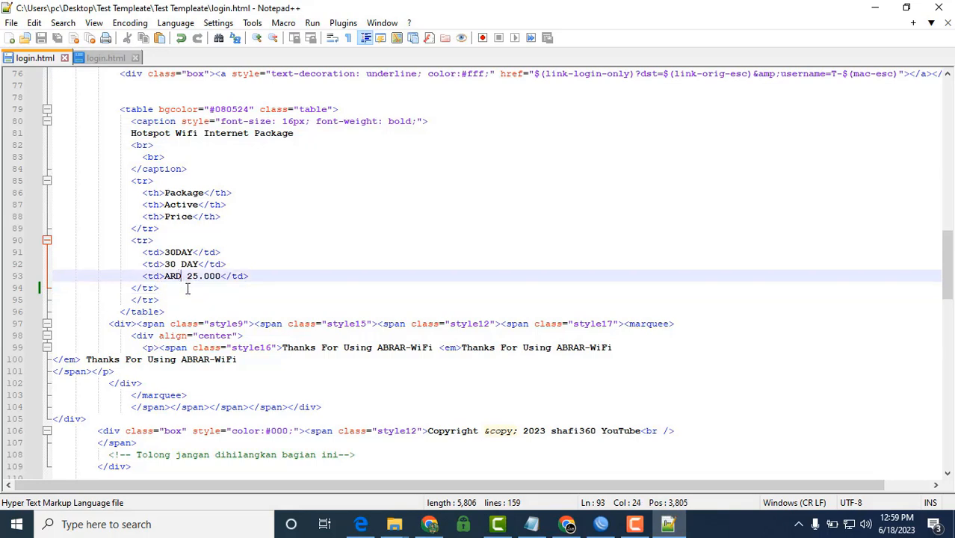
key("BackSpace")
key("BackSpace")
key("BackSpace")
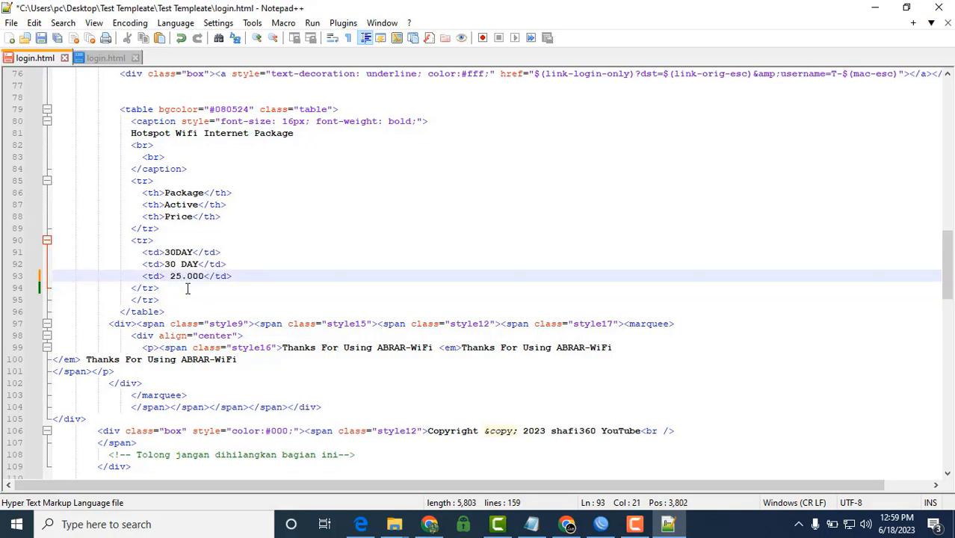
type("QR")
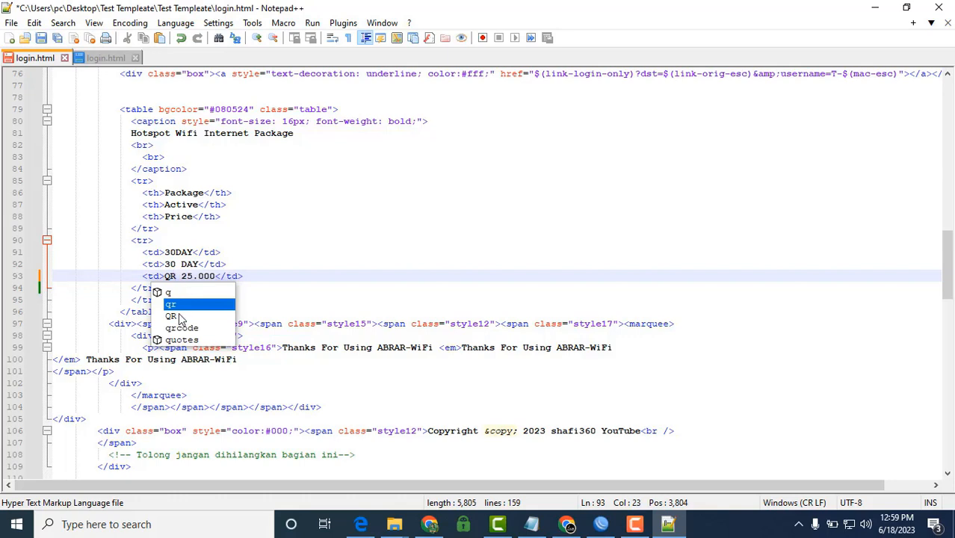
left_click(180, 317)
double_click(180, 319)
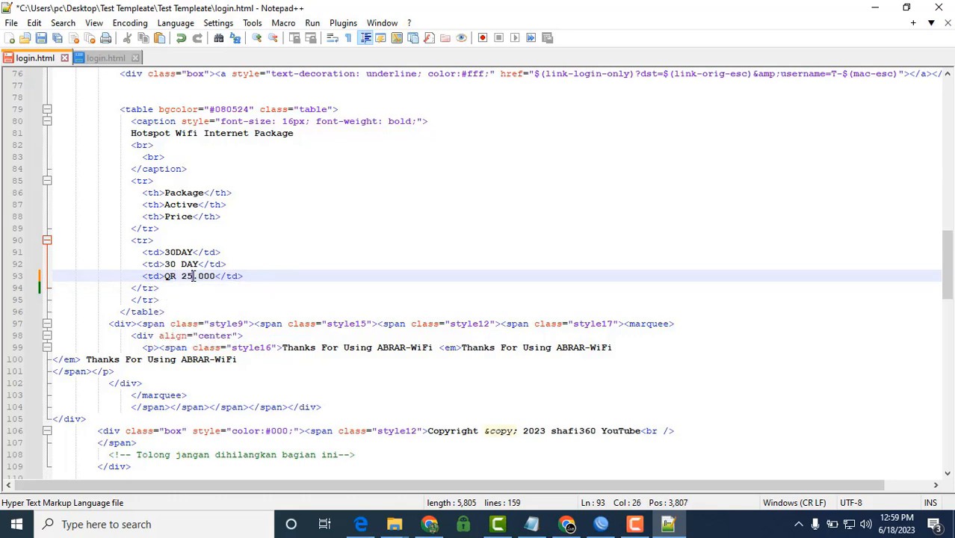
key("BackSpace")
key("BackSpace")
type("35")
key("ctrl+s")
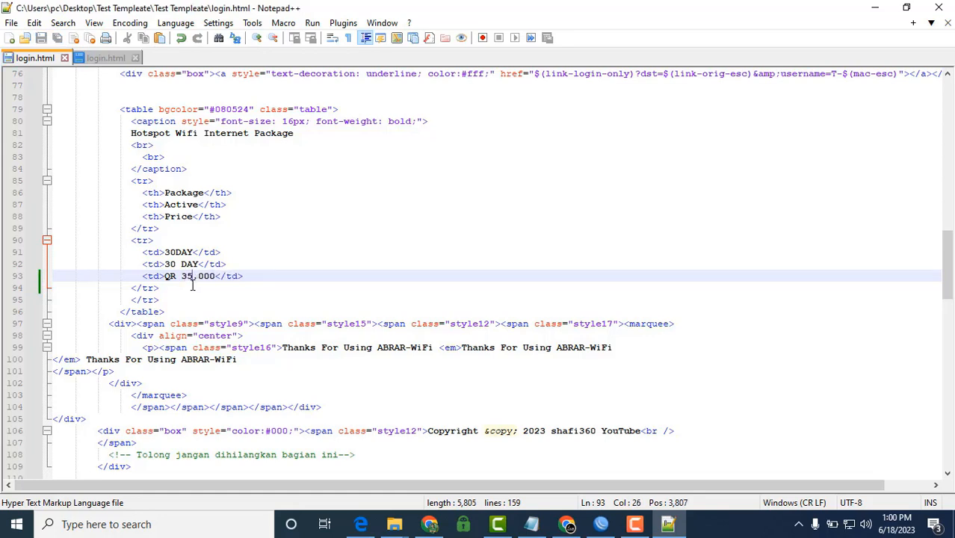
- Switch to Edge and reload the template's login page to check the 30DAY package's price
left_click(361, 524)
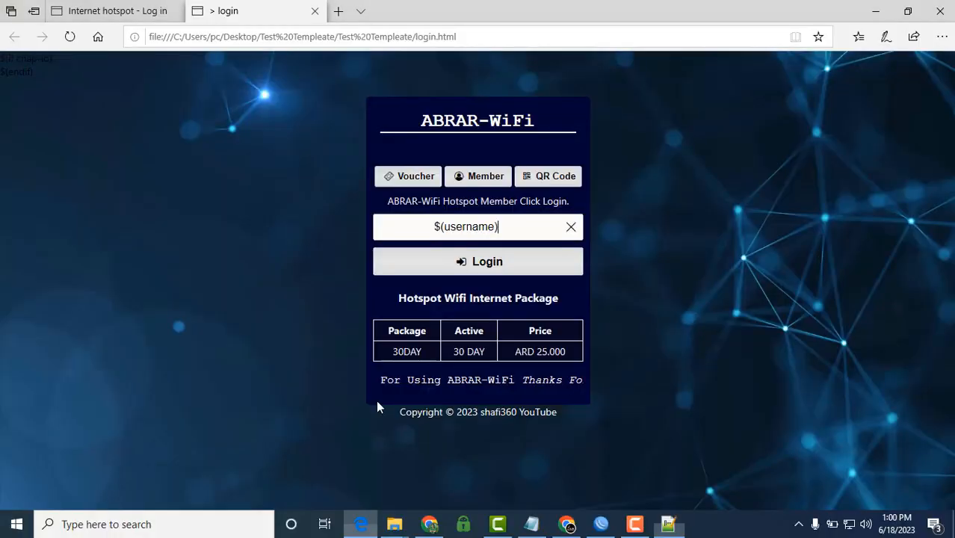
left_click(70, 37)
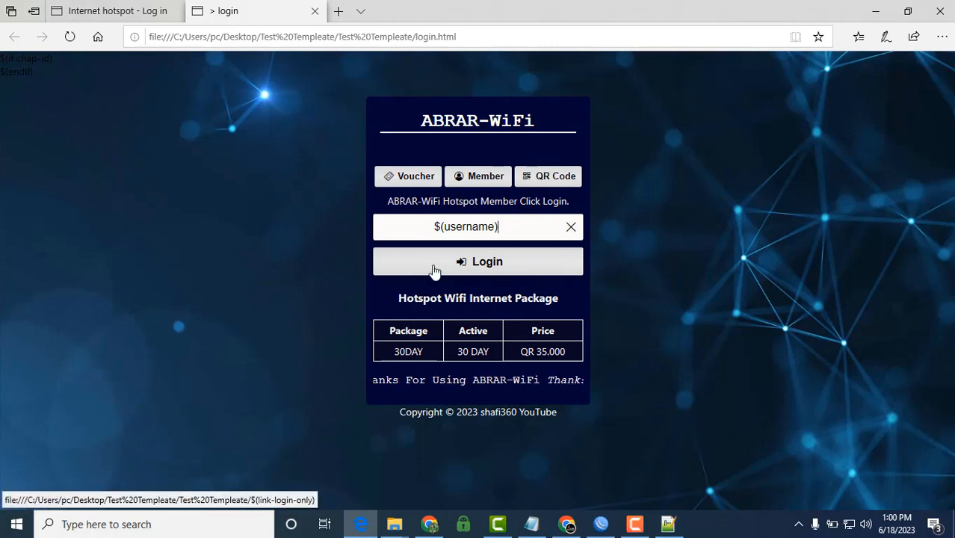
- Minimise Edge, close Notepad++ and the template folder window, and refresh the desktop
left_click(876, 11)
left_click(940, 8)
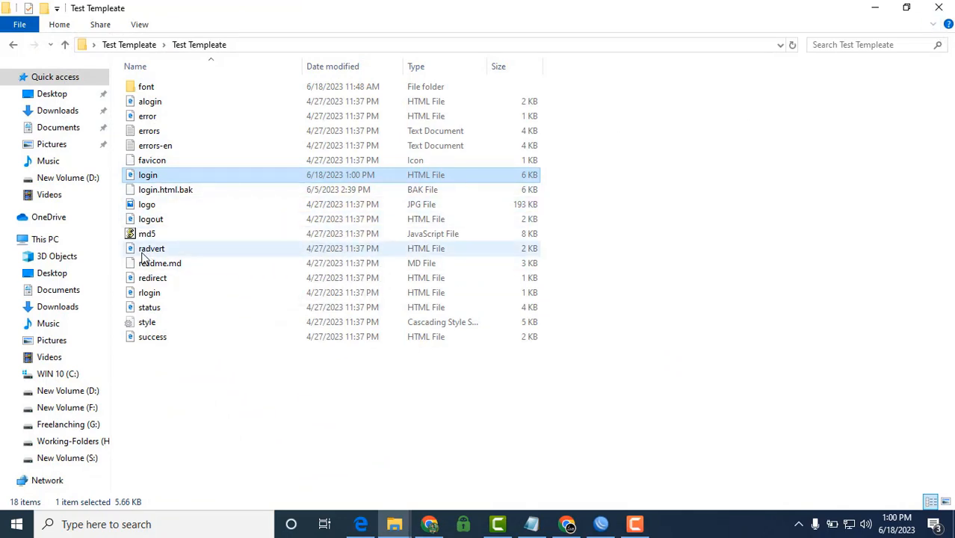
left_click(940, 7)
right_click(334, 131)
left_click(340, 174)
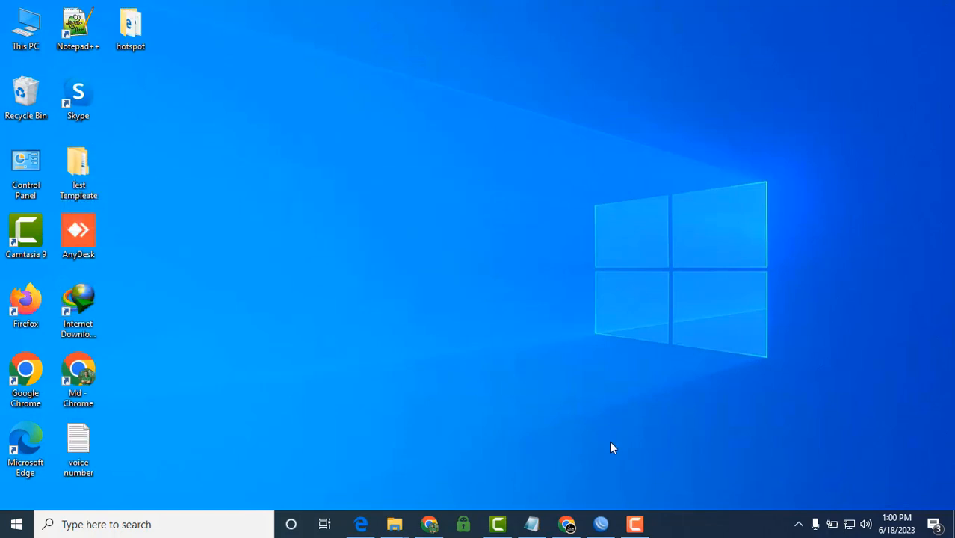
- Switch to WinBox, maximise it, reopen the router's file list to review the hotspot directory's files, and close the list
left_click(601, 523)
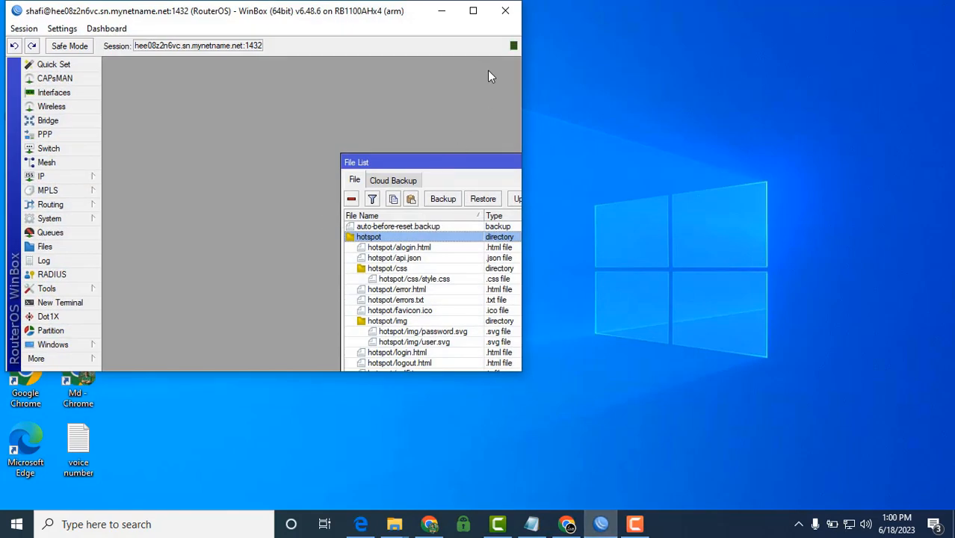
left_click(473, 10)
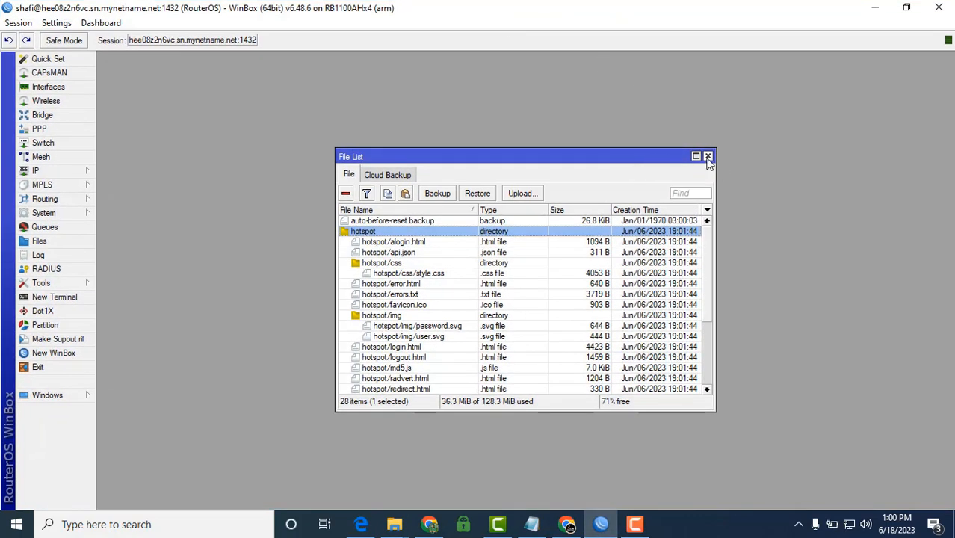
left_click(709, 157)
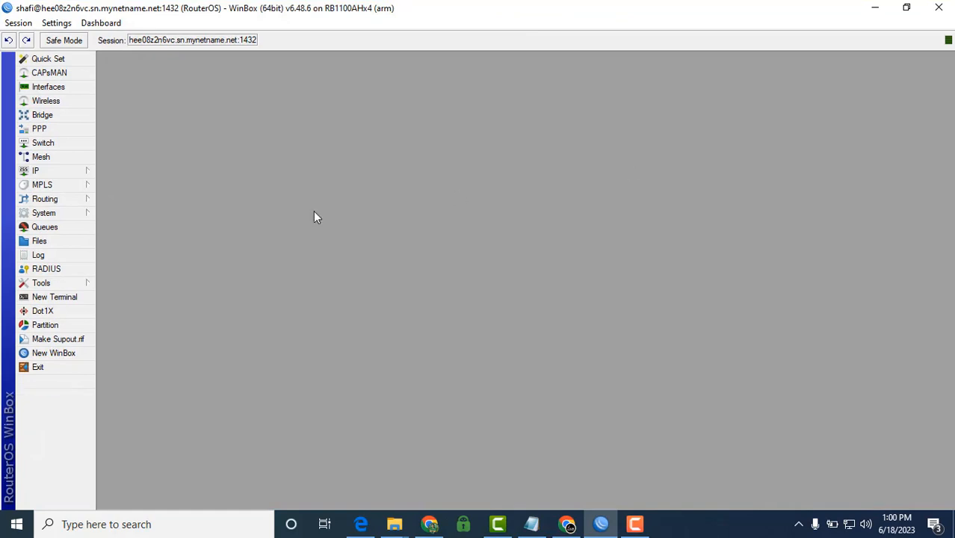
left_click(37, 242)
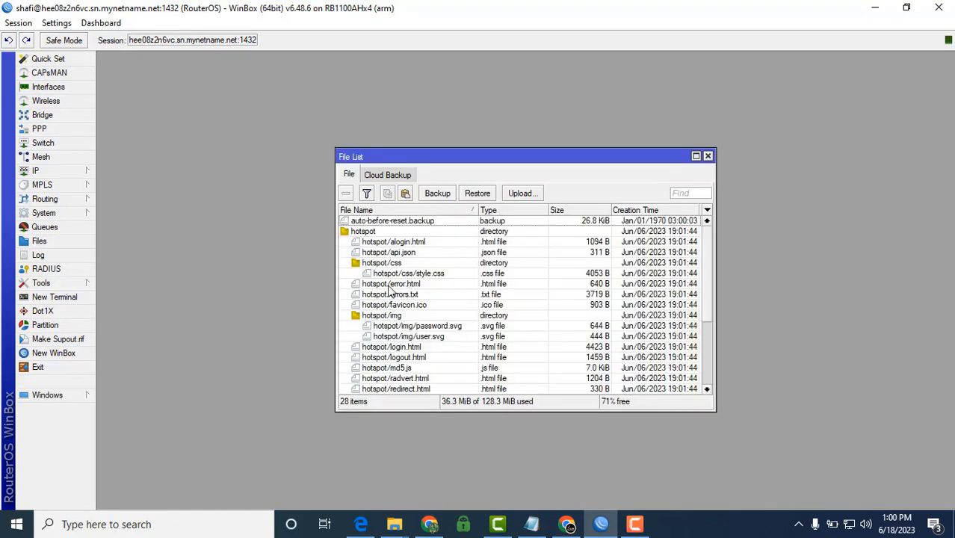
scroll(378, 290, "down", 2)
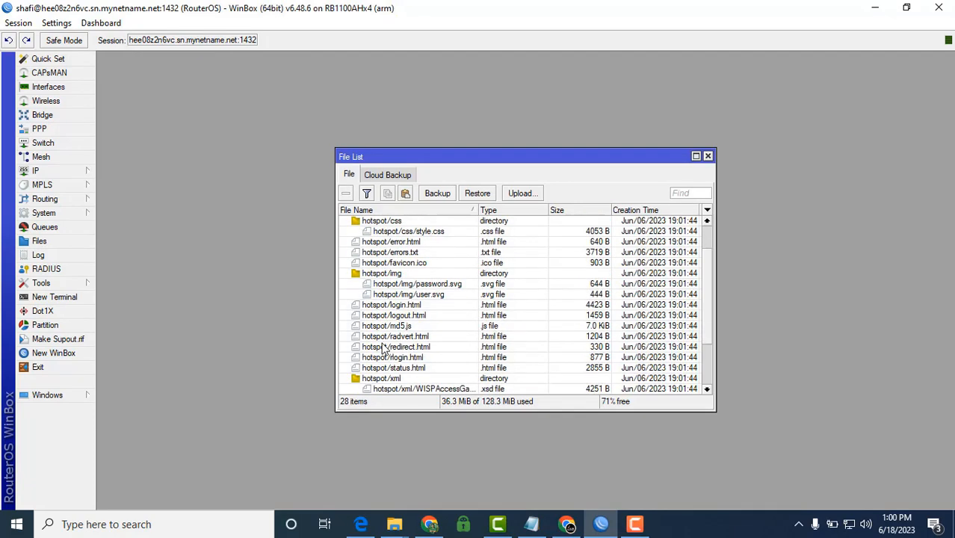
scroll(424, 339, "up", 2)
scroll(423, 340, "up", 1)
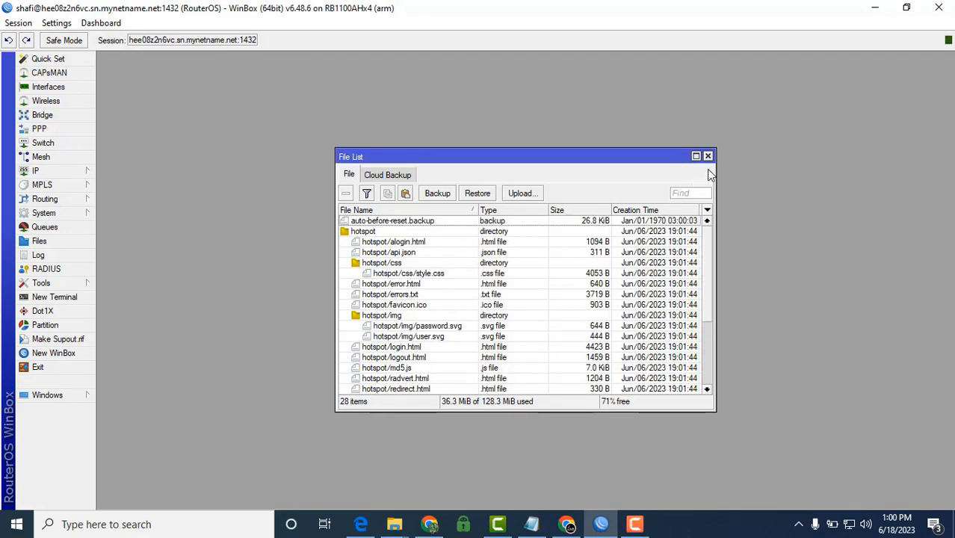
key("Escape")
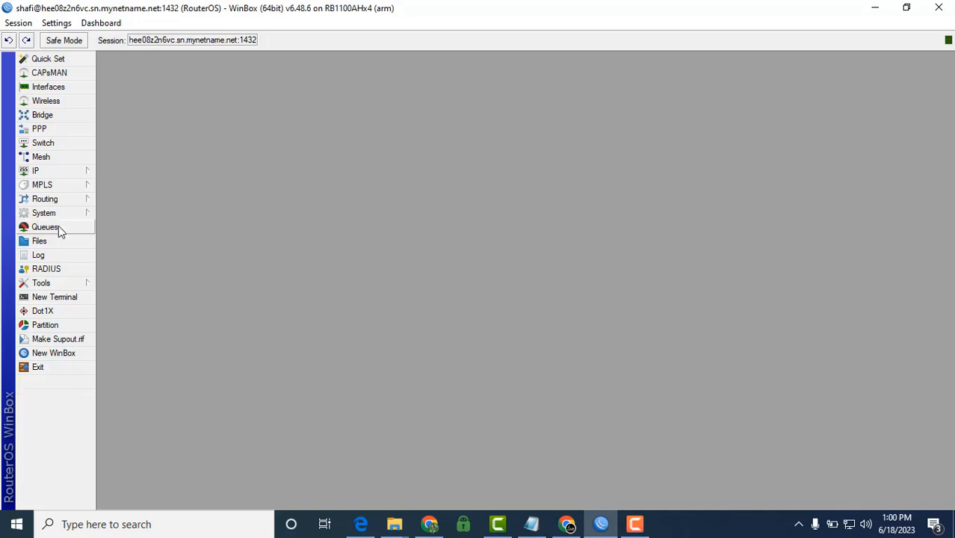
- Open the router's IP Hotspot servers and disable the hotspot1 server
left_click(35, 173)
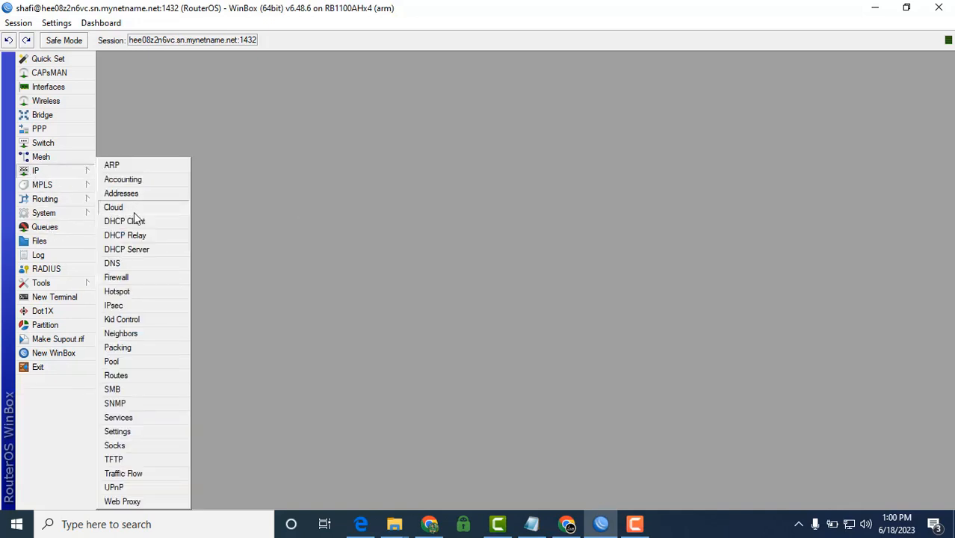
left_click(128, 292)
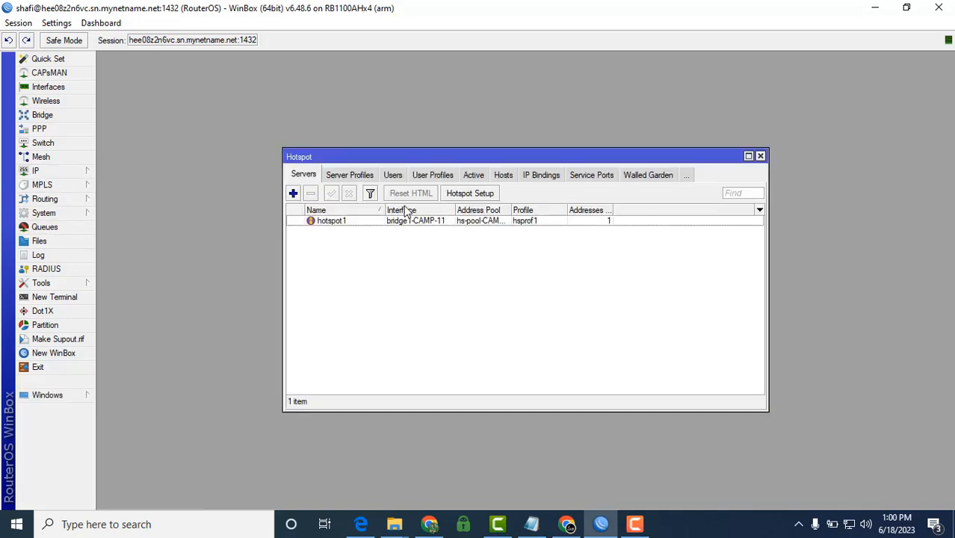
left_click(338, 224)
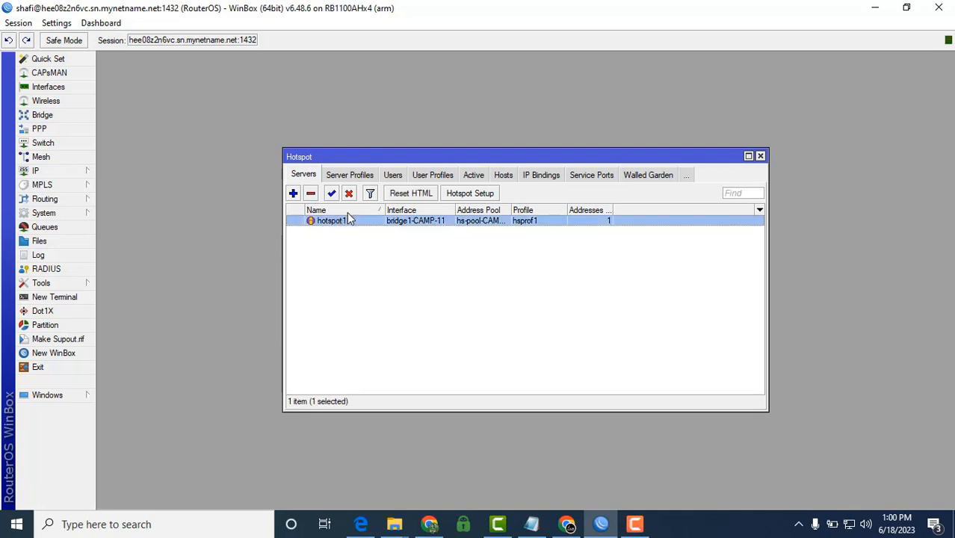
left_click(349, 194)
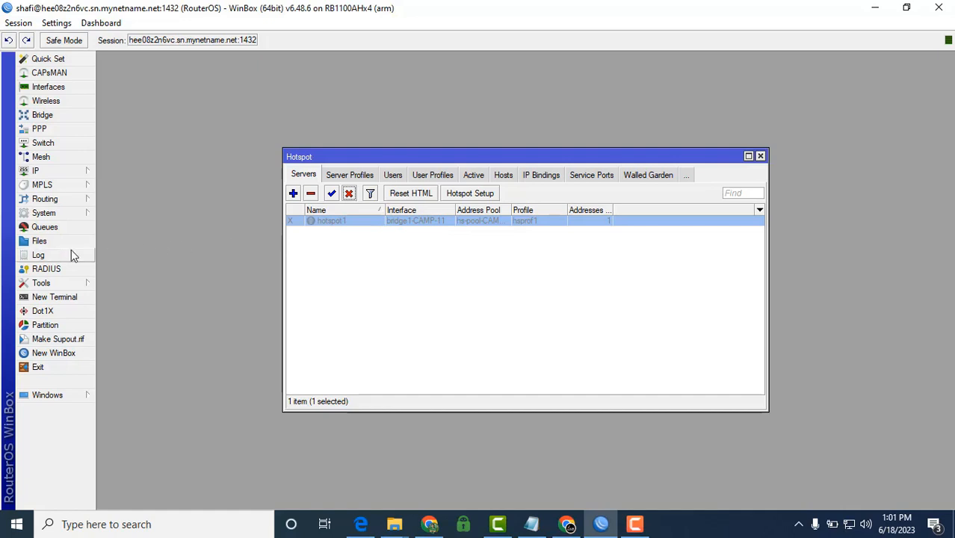
- Open the router's file list and delete the hotspot directory
left_click(39, 242)
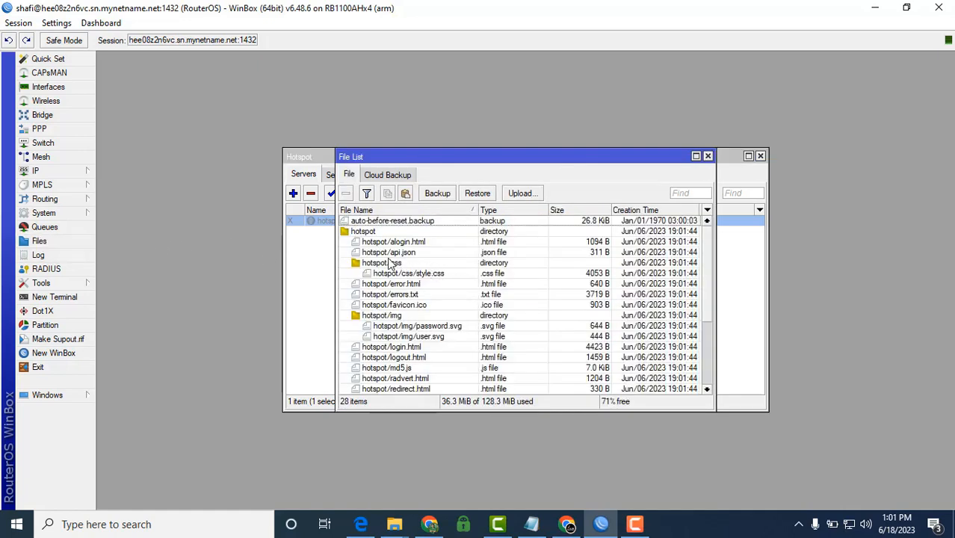
left_click(376, 237)
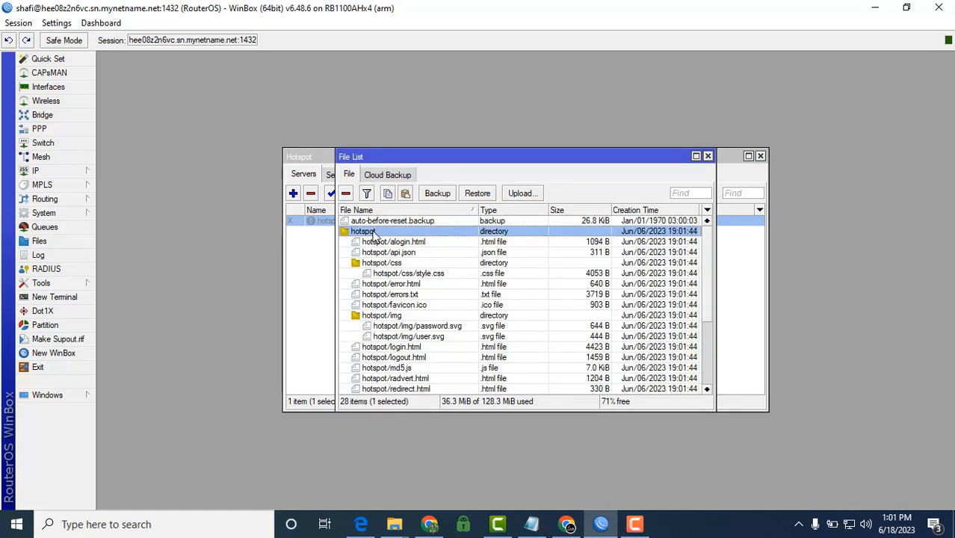
left_click(346, 195)
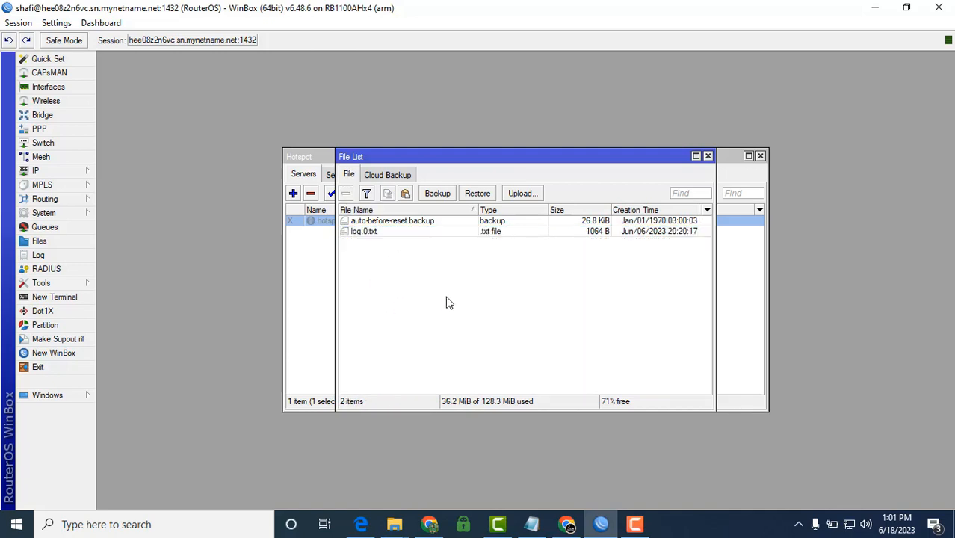
- Upload the Test Templeate folder from the desktop to the router's file list, moving the restored WinBox window aside, and maximise WinBox again
left_click(907, 8)
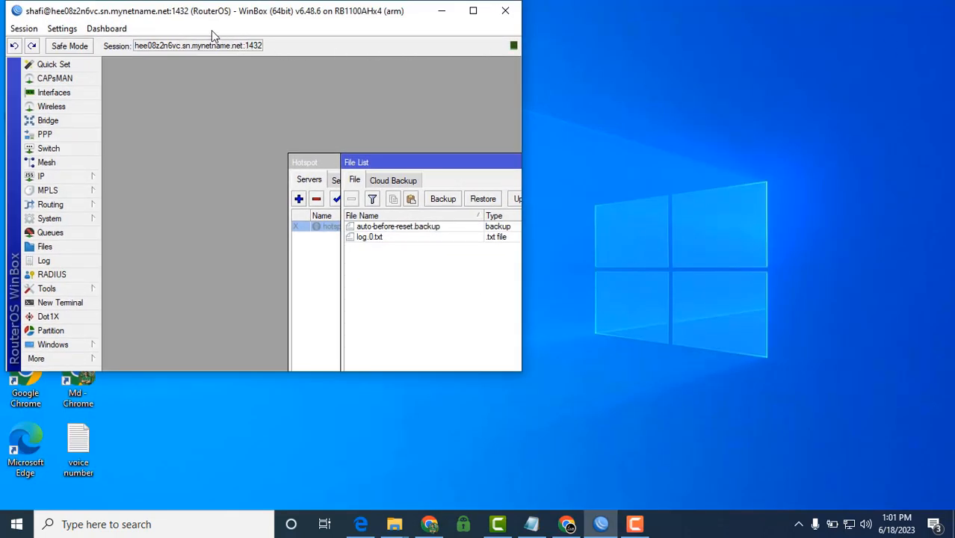
left_click_drag(191, 28, 465, 28)
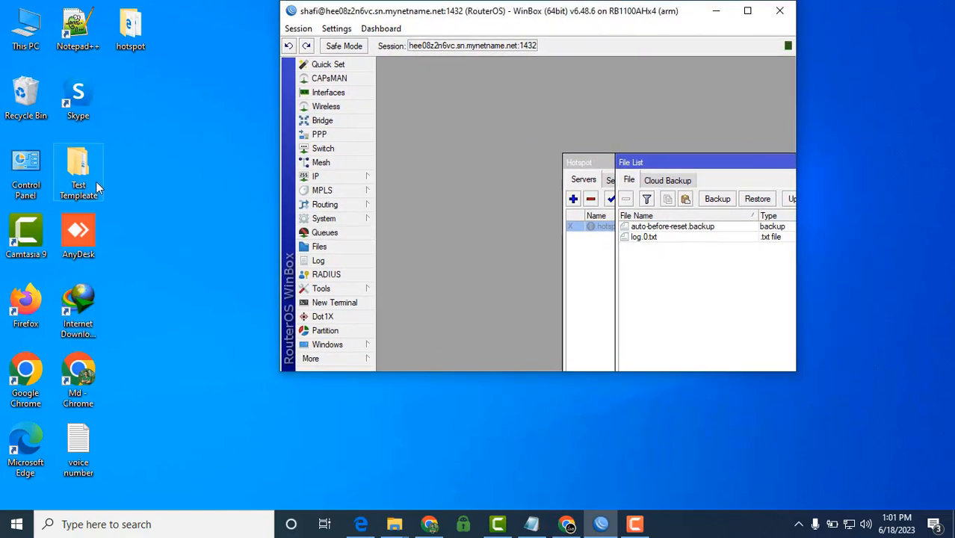
left_click_drag(75, 170, 678, 292)
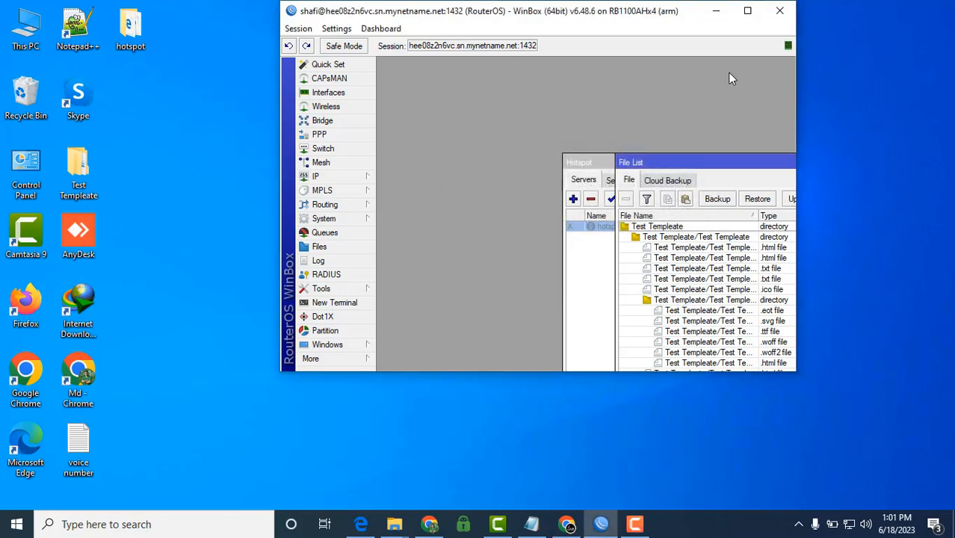
left_click(747, 12)
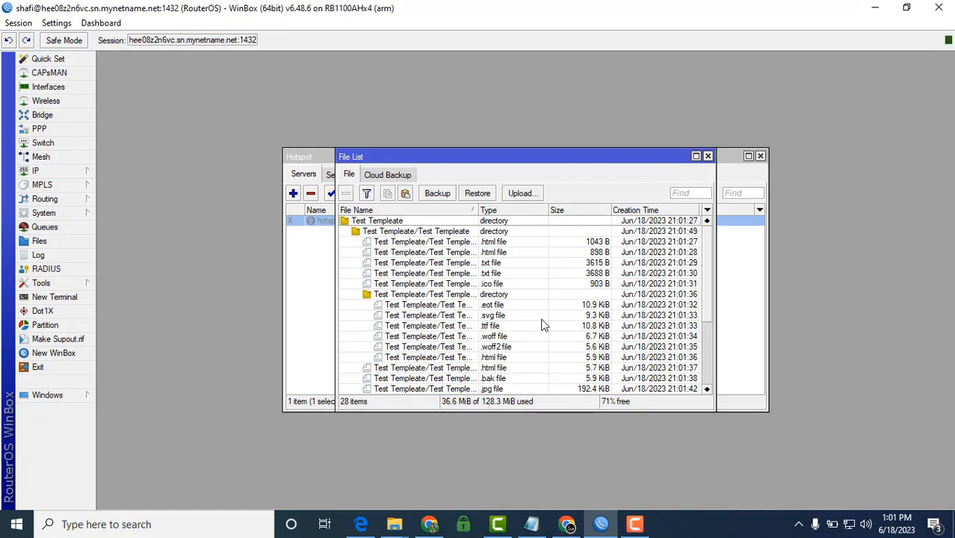
- Close the file list, enable the hotspot1 server again, and close the Hotspot window
left_click(708, 157)
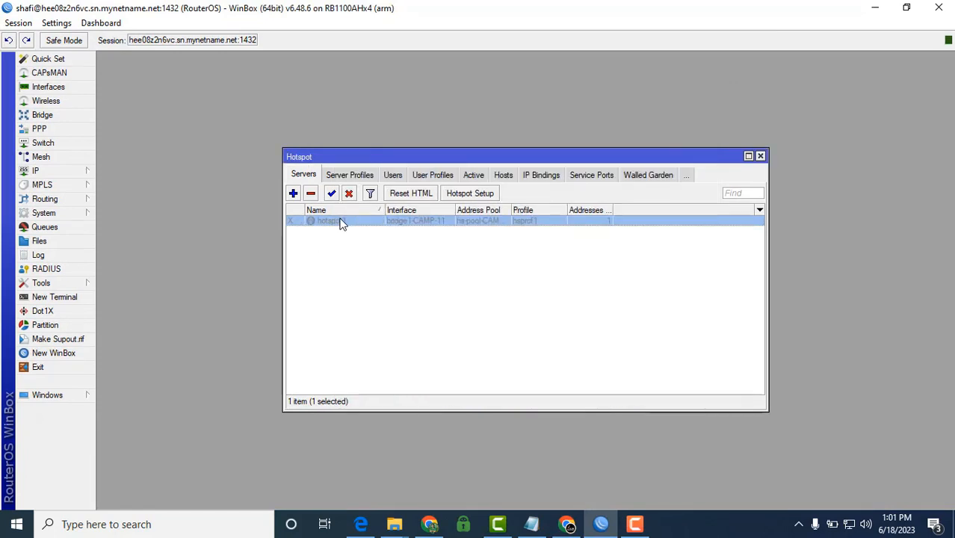
left_click(332, 194)
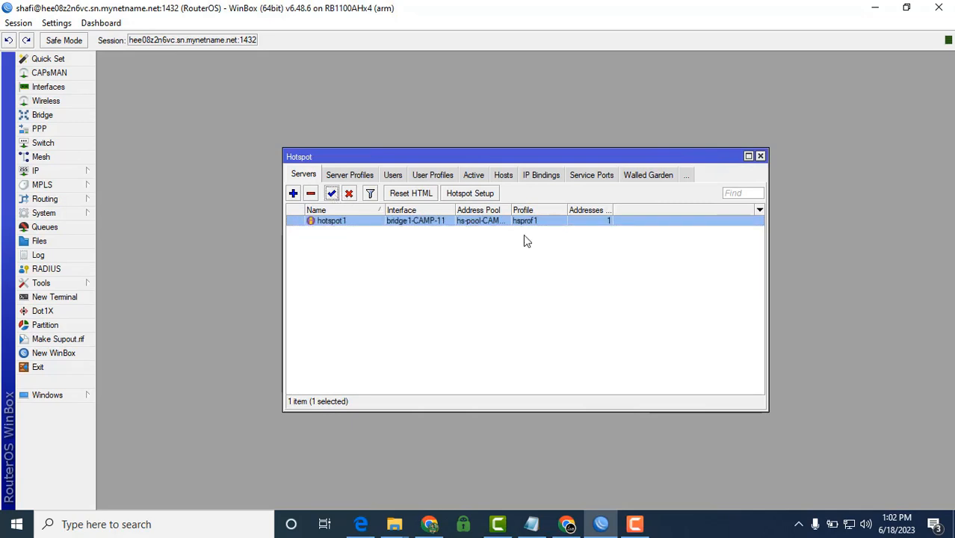
left_click(761, 156)
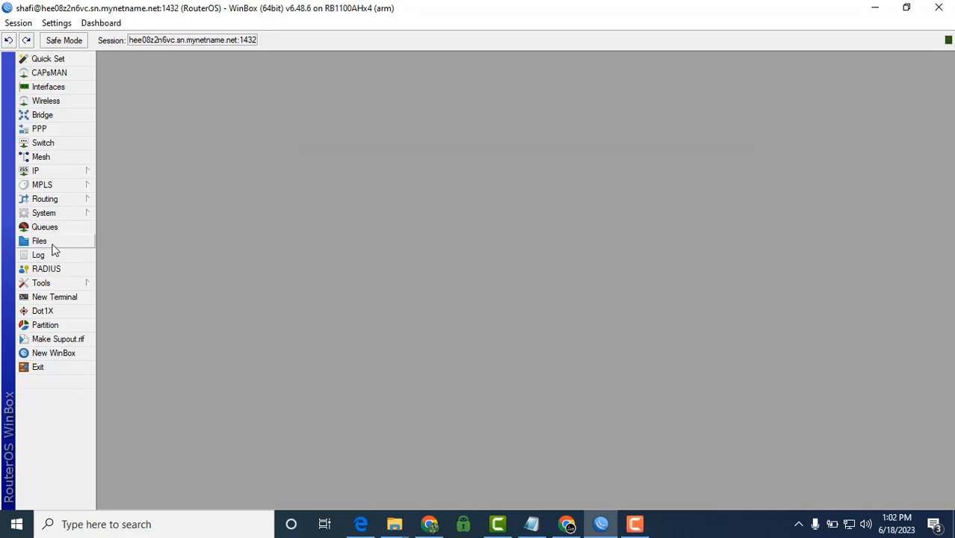
- Reboot the router from its system commands and confirm the reboot
left_click(49, 217)
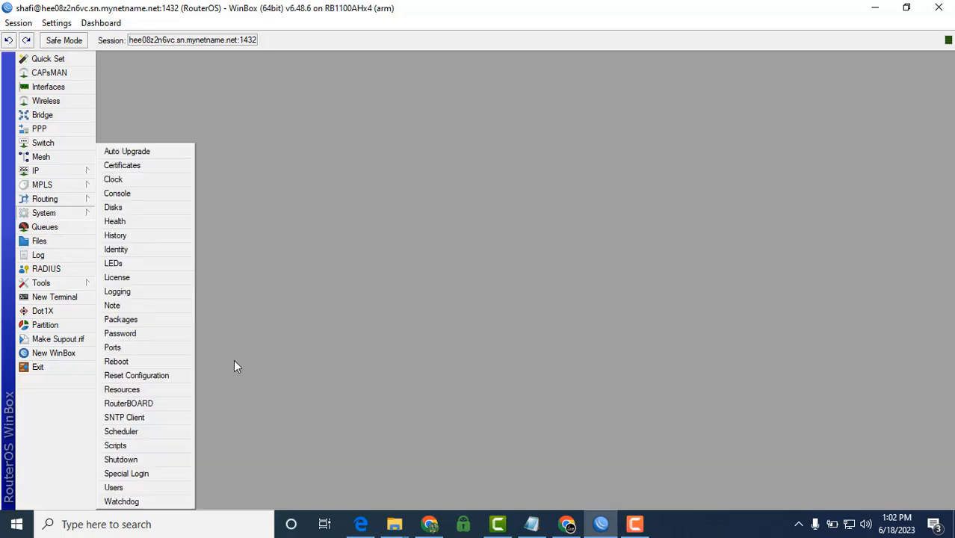
left_click(117, 362)
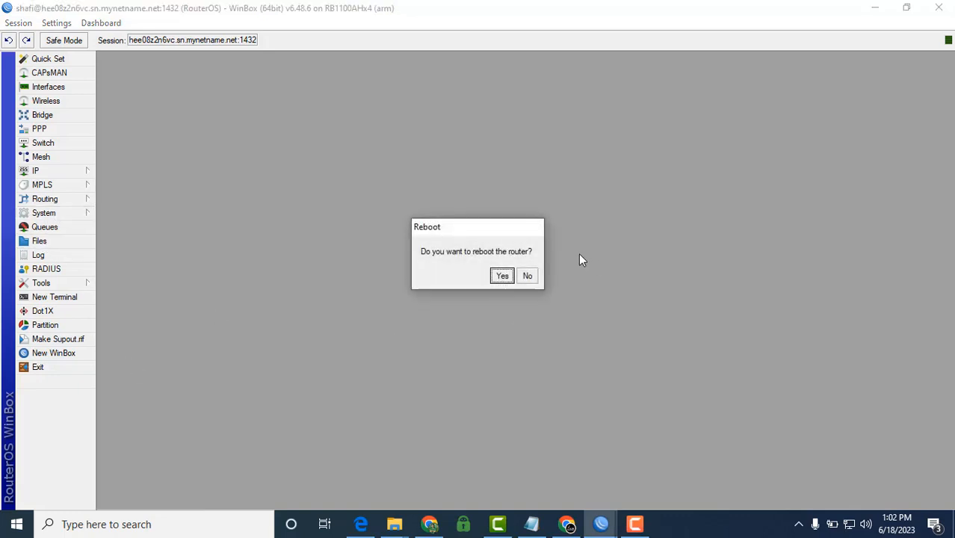
left_click(503, 277)
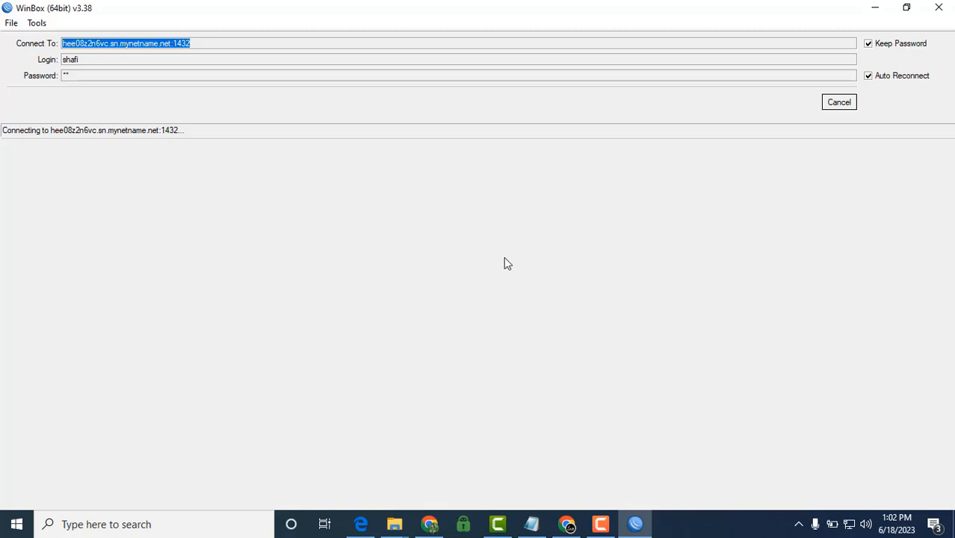
- Switch to Edge and reload the local template login page to view the finished design
left_click(362, 526)
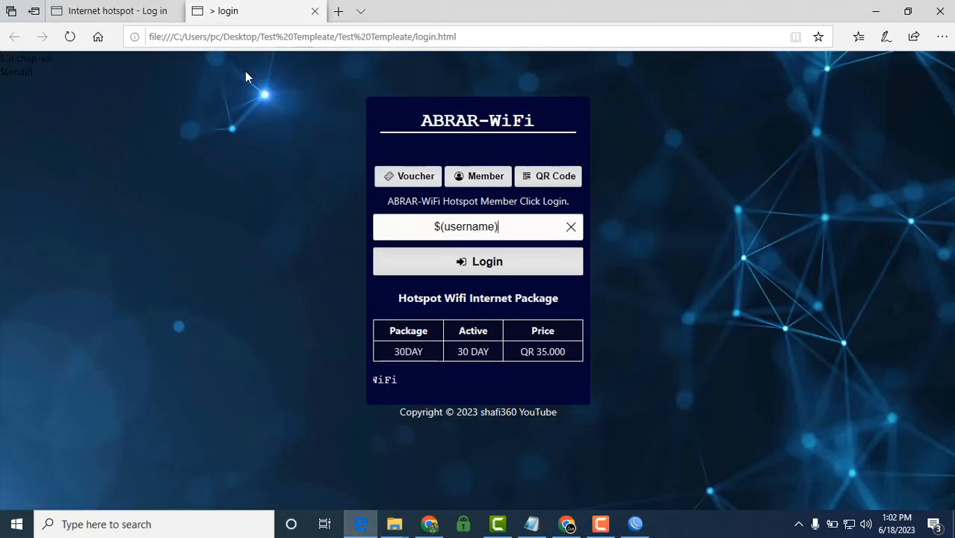
left_click(69, 36)
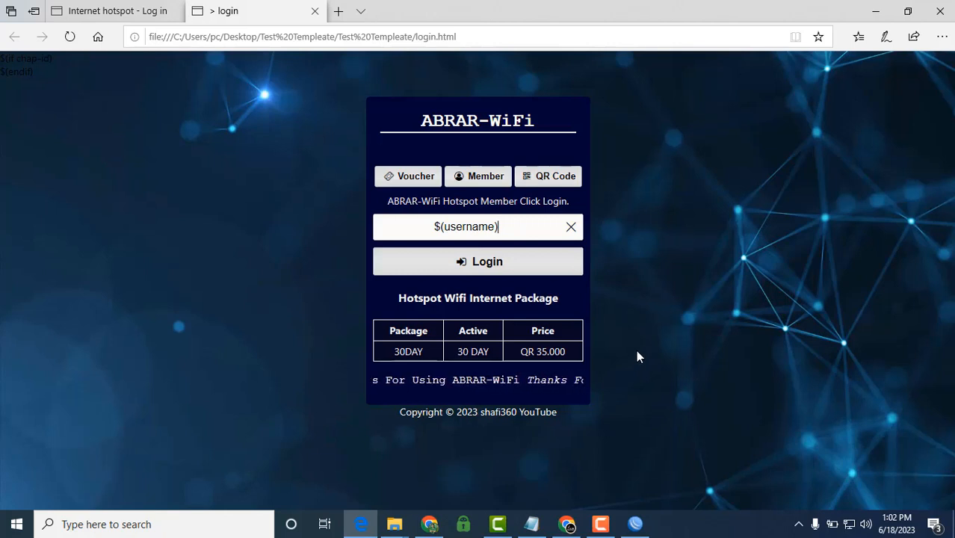
left_click(601, 524)
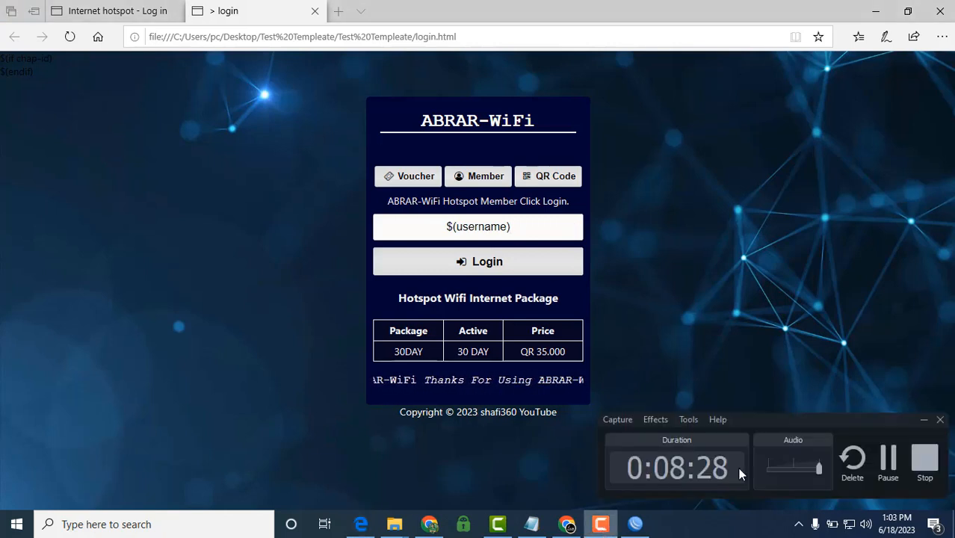